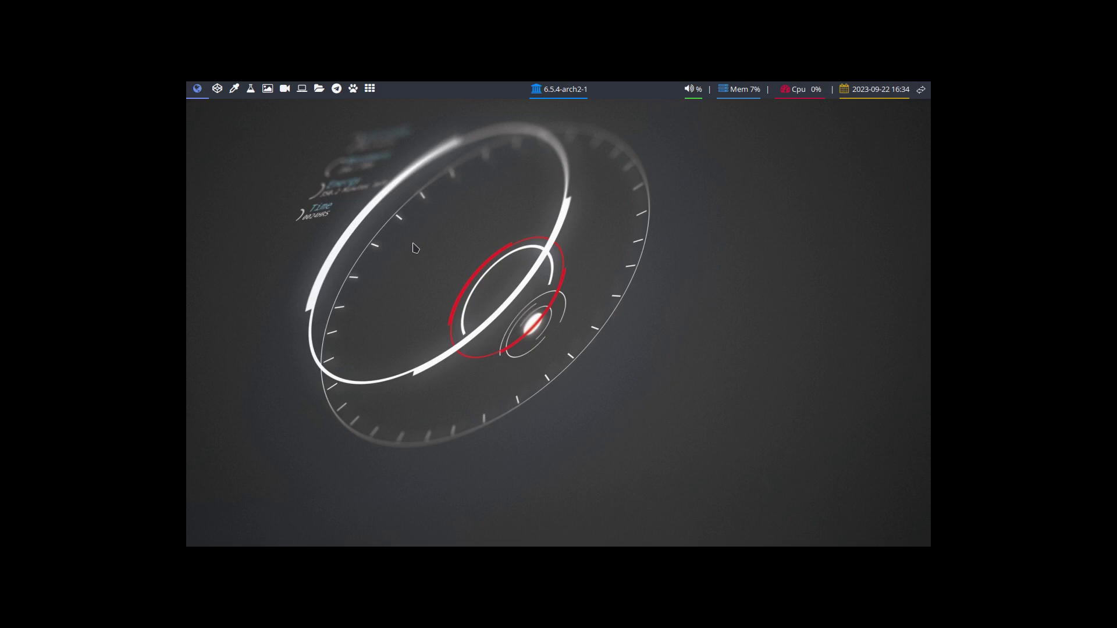
Run sudo pacman -Syyu in a new terminal and authorize it with the account password.
key("super+Return")
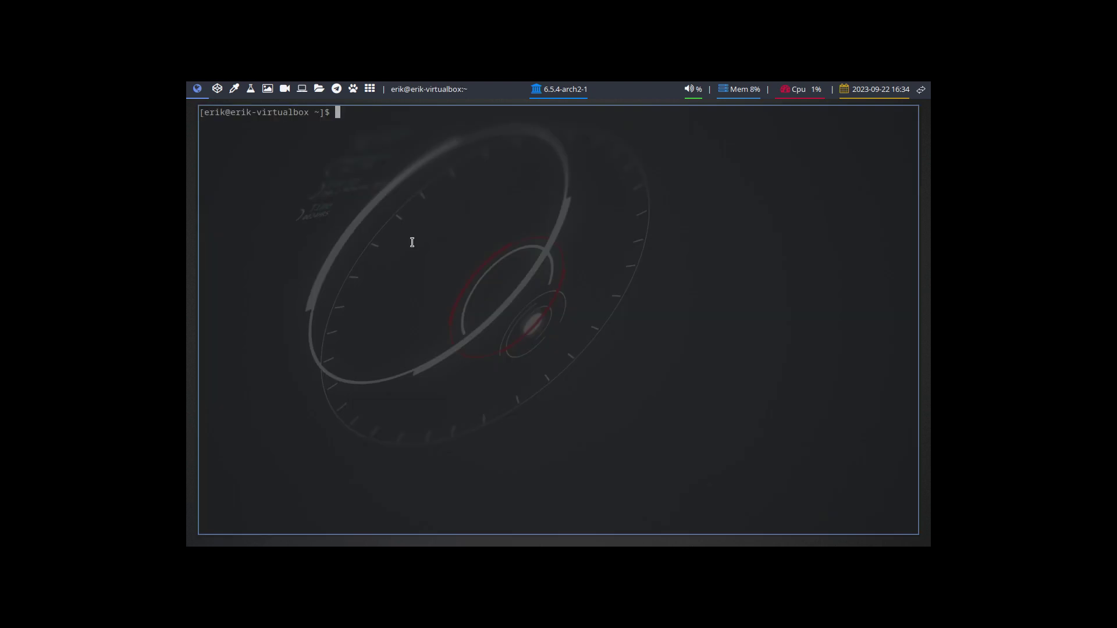
type("sudo pacman -Syyu")
key("Return")
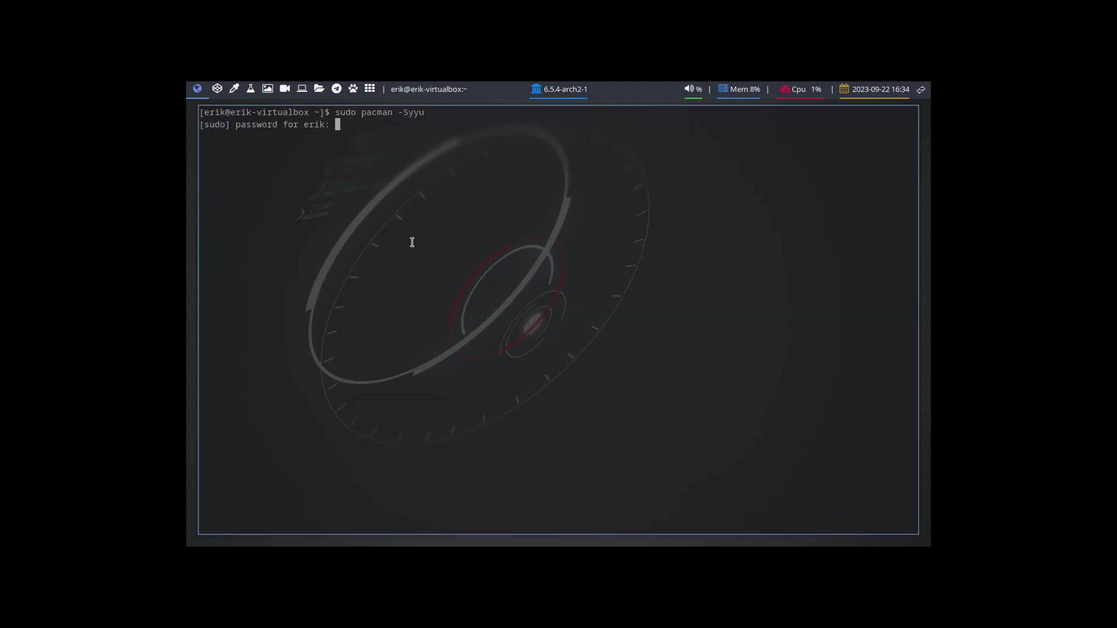
key("Return")
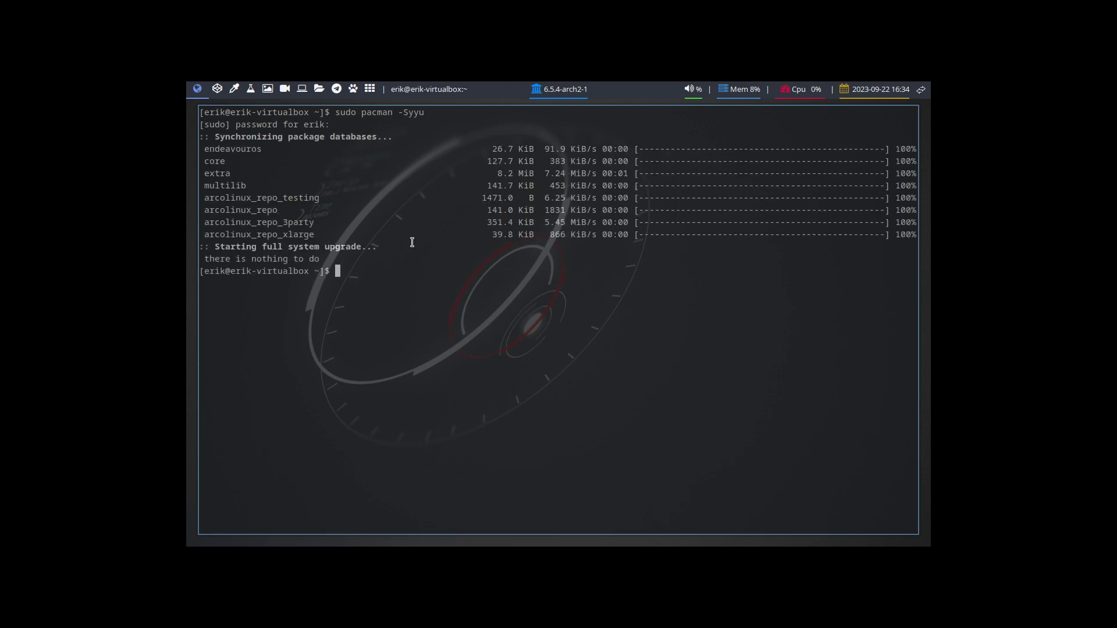
Launch ArchLinux Tweak Tool with att and authenticate with the password.
type("att")
key("Return")
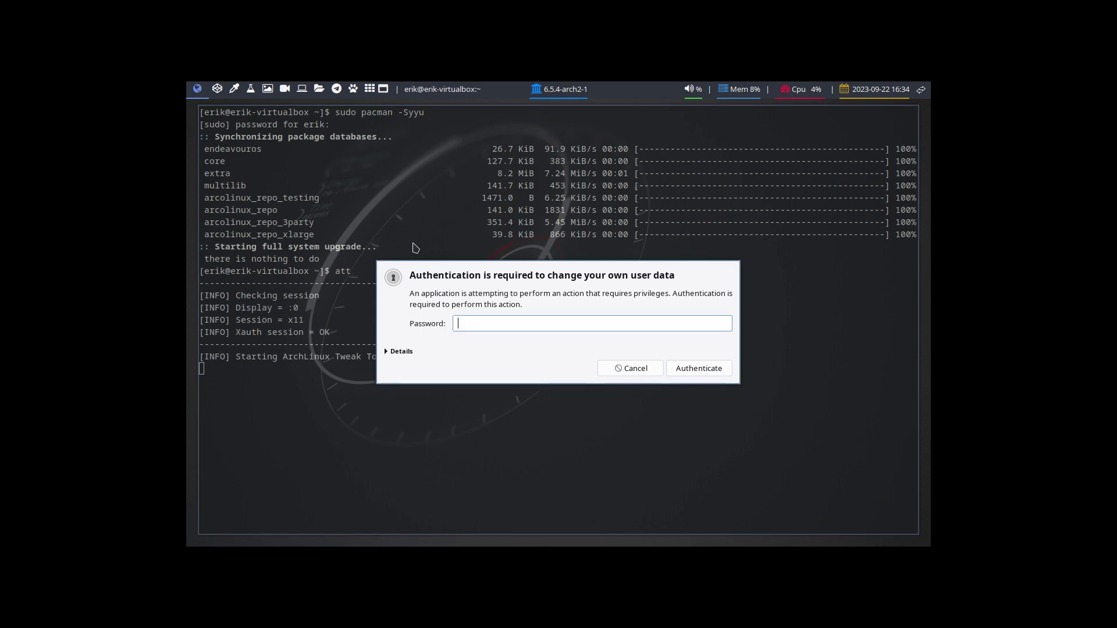
type("••")
key("Return")
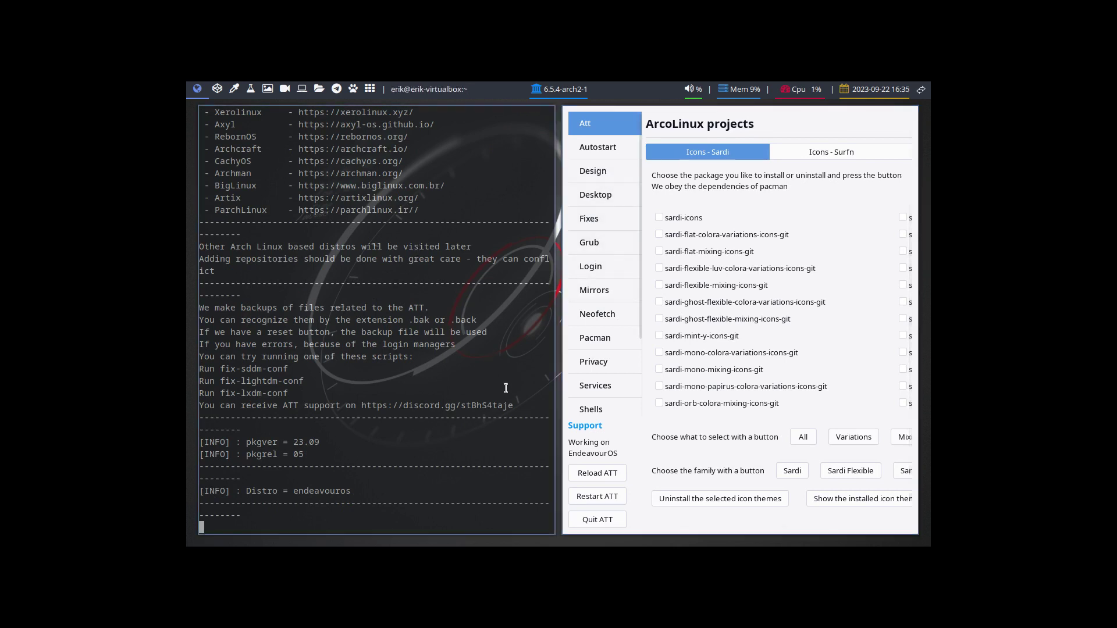
left_click_drag(313, 454, 292, 454)
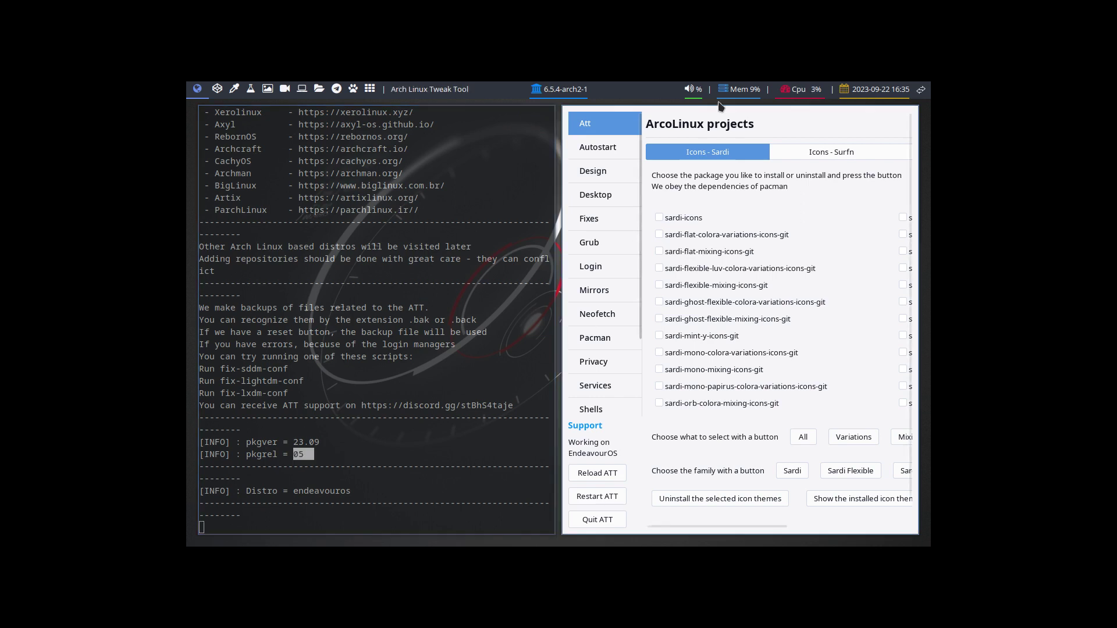
Install chadwm from the Desktop installer, then quit ArchLinux Tweak Tool.
left_click(609, 193)
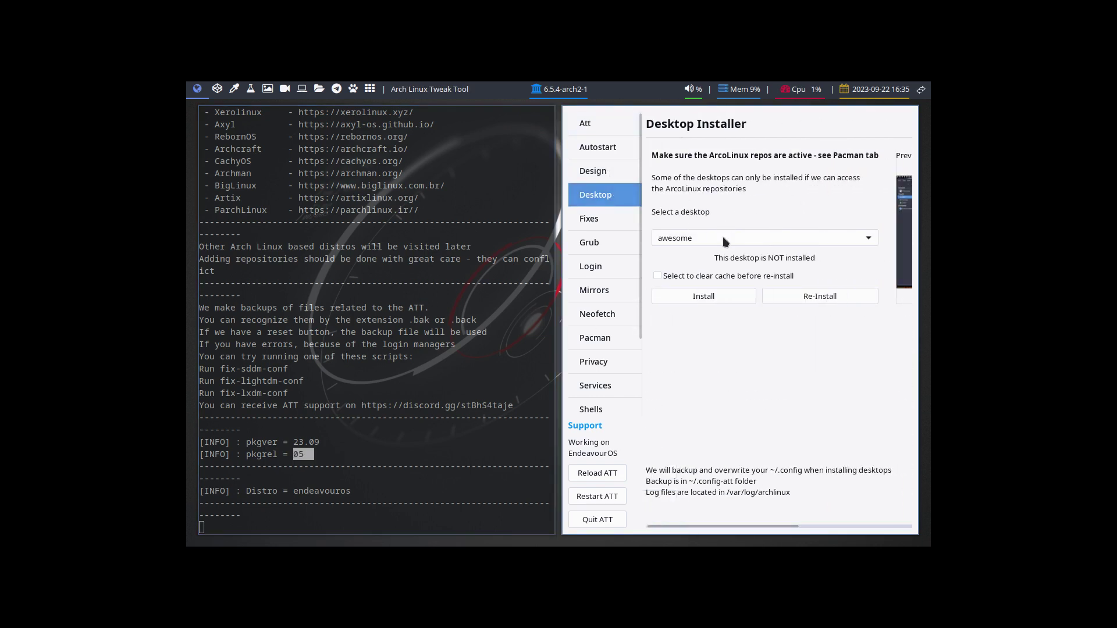
left_click(723, 237)
left_click(682, 201)
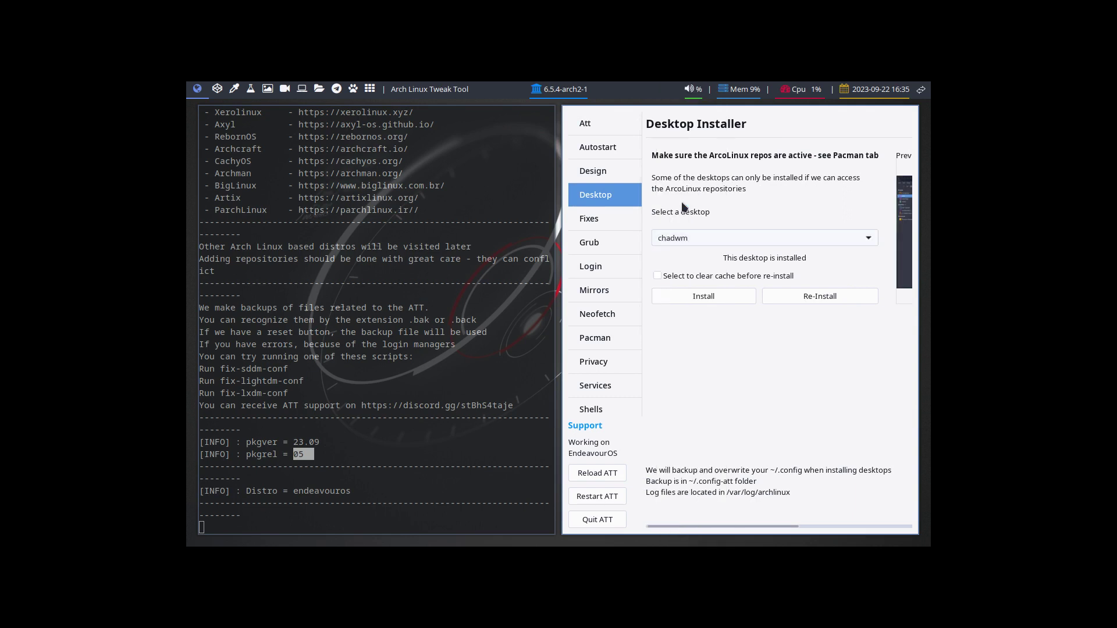
left_click(726, 297)
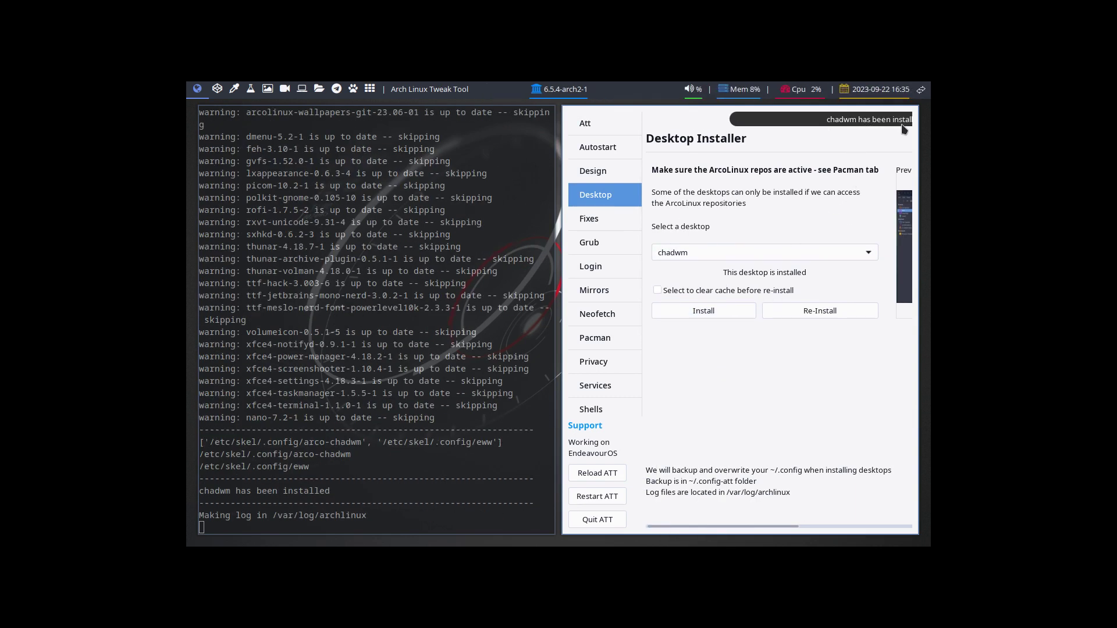
left_click(597, 520)
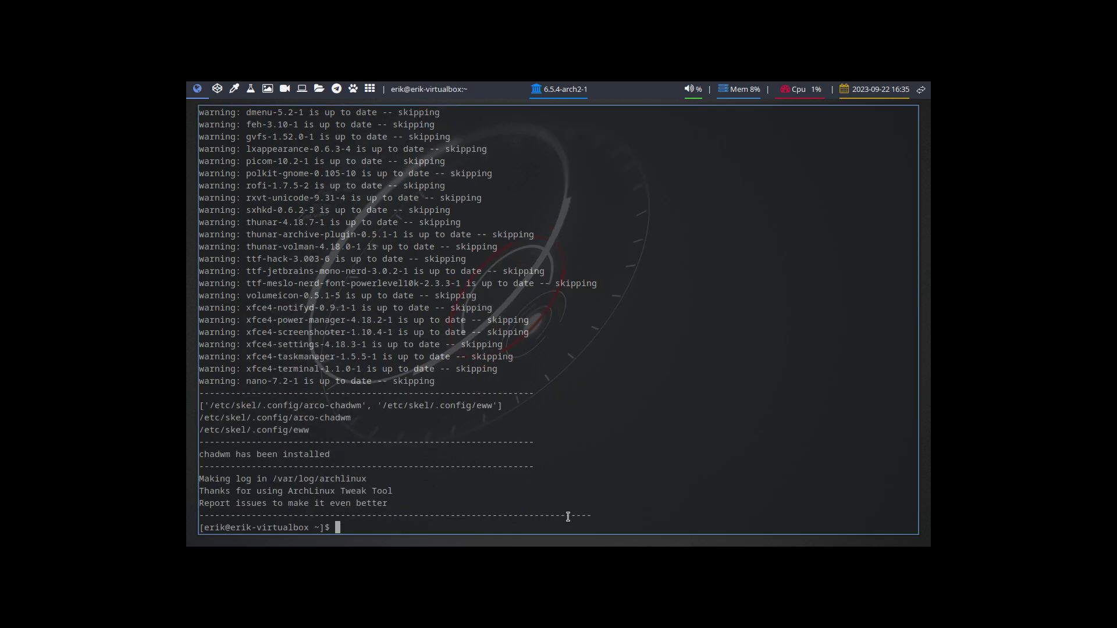
In a fresh terminal, reinstall endeavouros-skel-default and endeavouros-skel-xfce4 with pacman, accepting the prompt.
key("super+q")
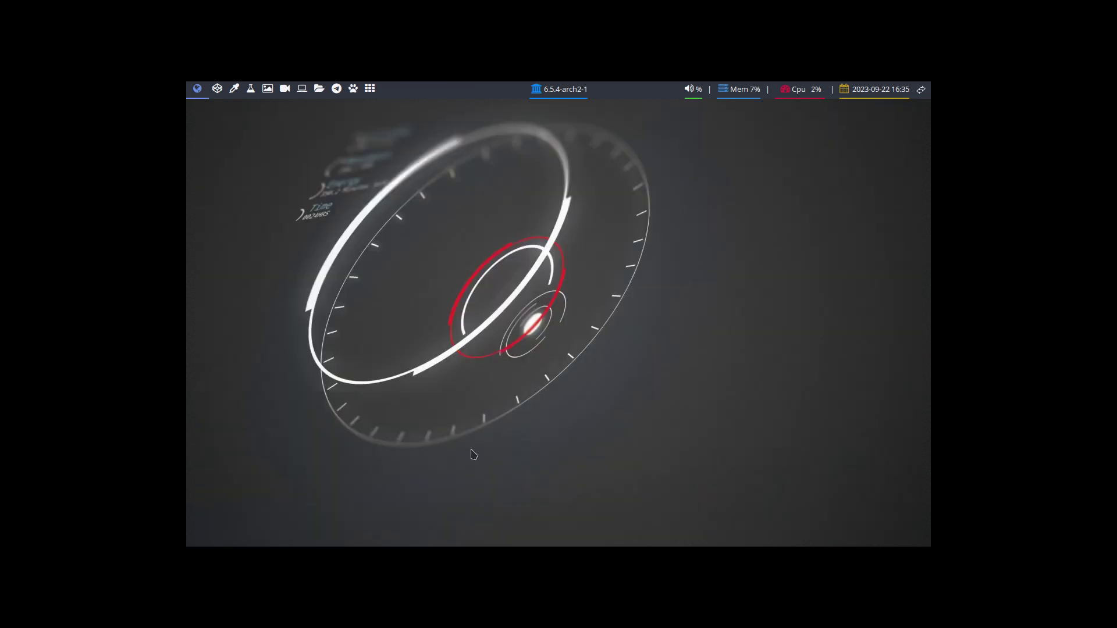
key("super+Return")
type("att")
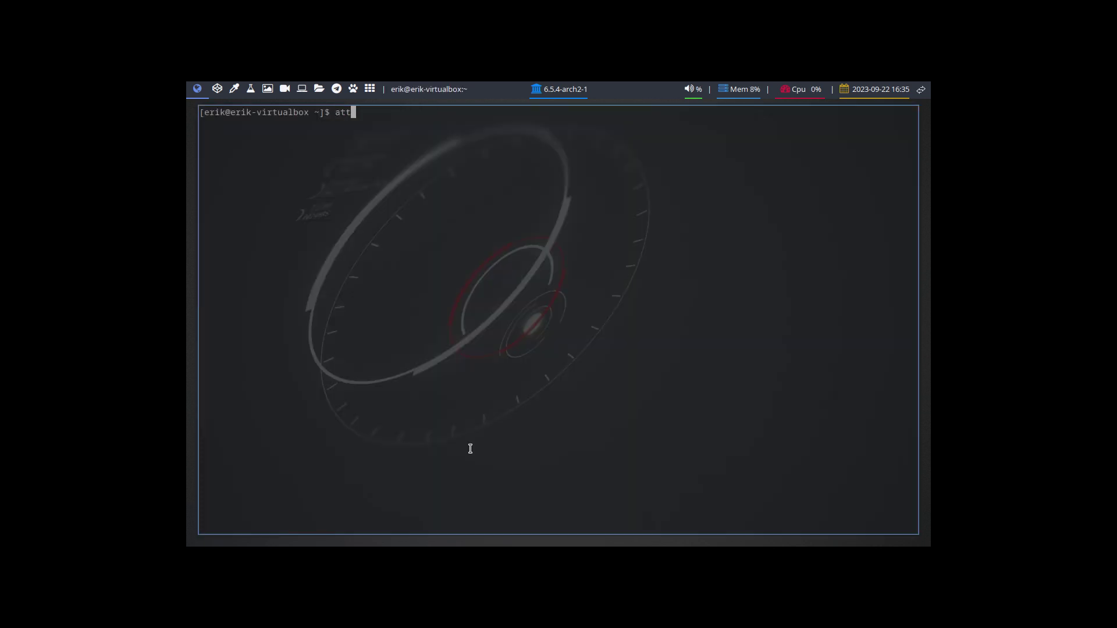
key("BackSpace")
key("BackSpace")
key("BackSpace")
type("sudo pacman -S endeavouros-skel-default endeavouros-skel-xfce4")
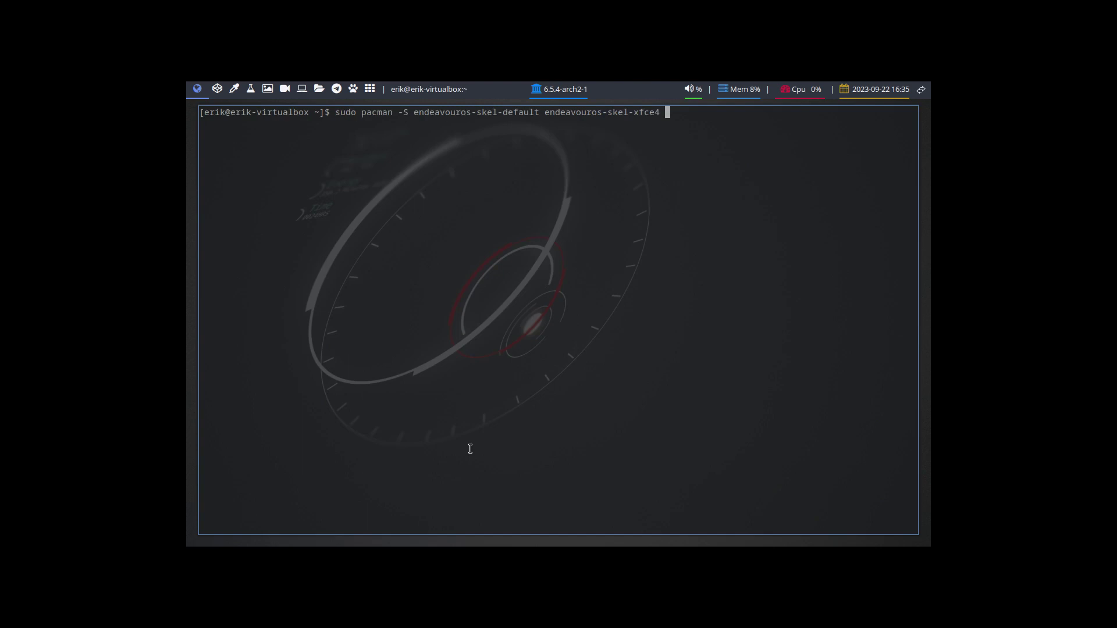
key("Return")
key("Return")
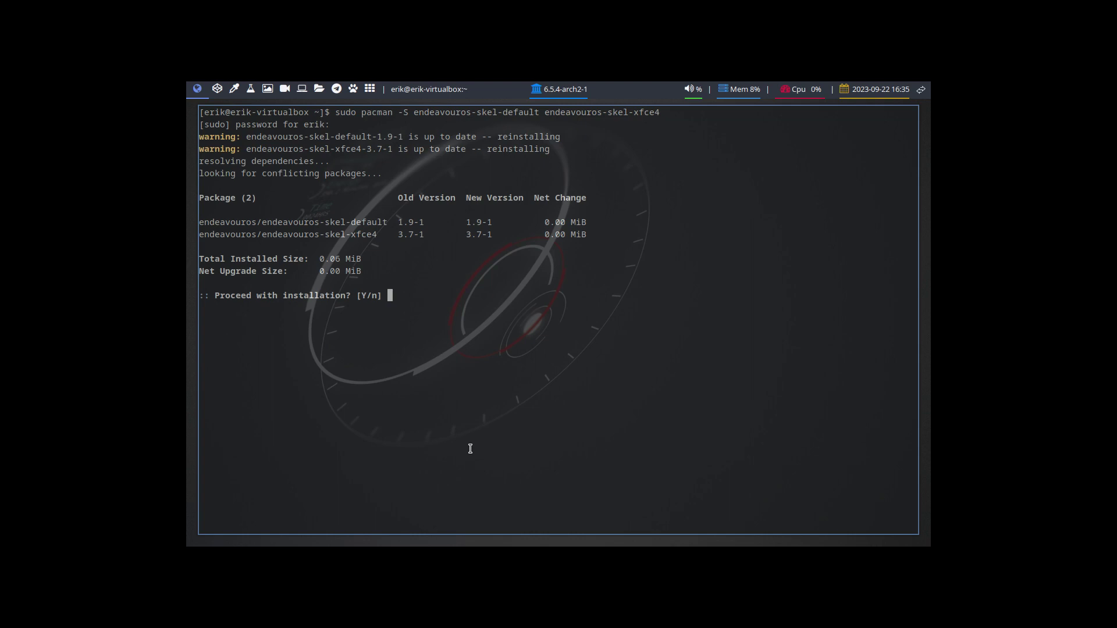
key("Return")
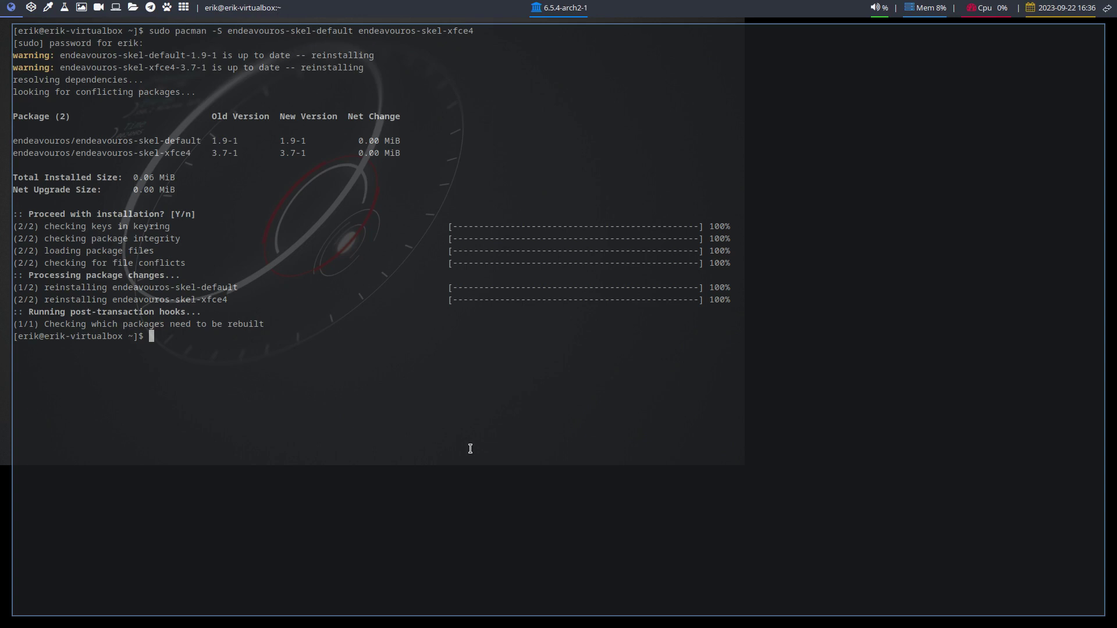
Toggle VM fullscreen off and on, close the terminal, and bring up the logout menu.
key("Control_R+f")
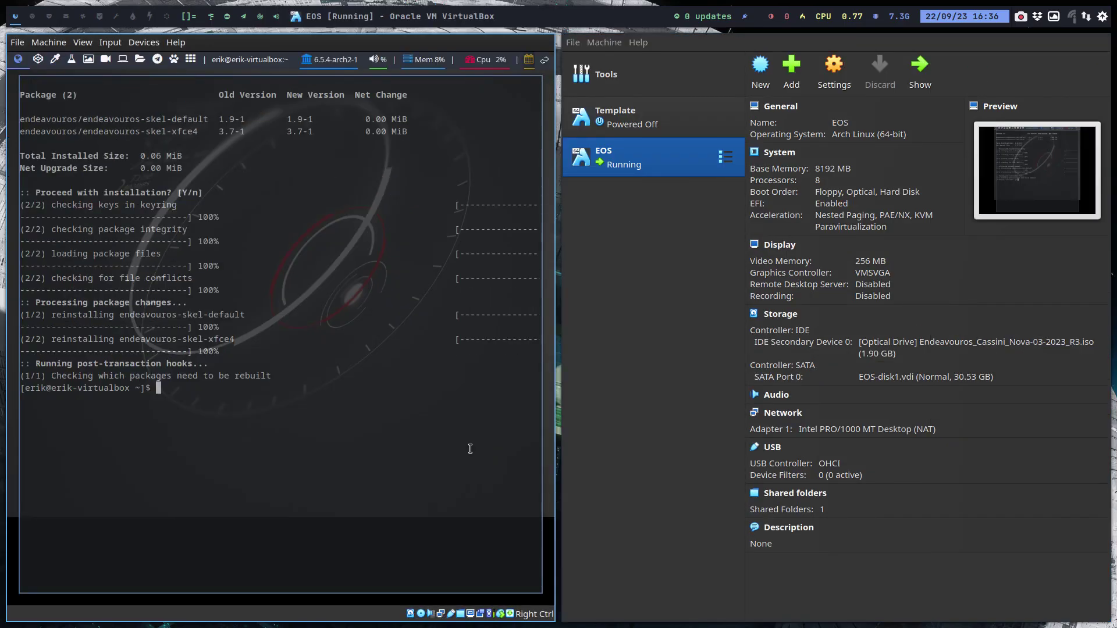
key("Control_R+f")
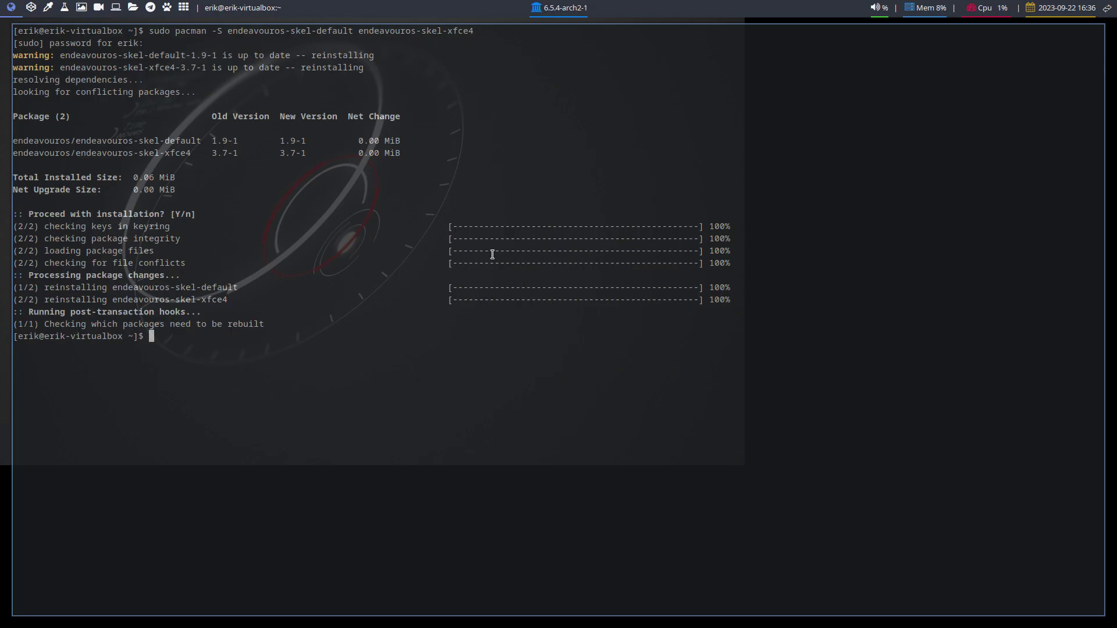
key("alt+F4")
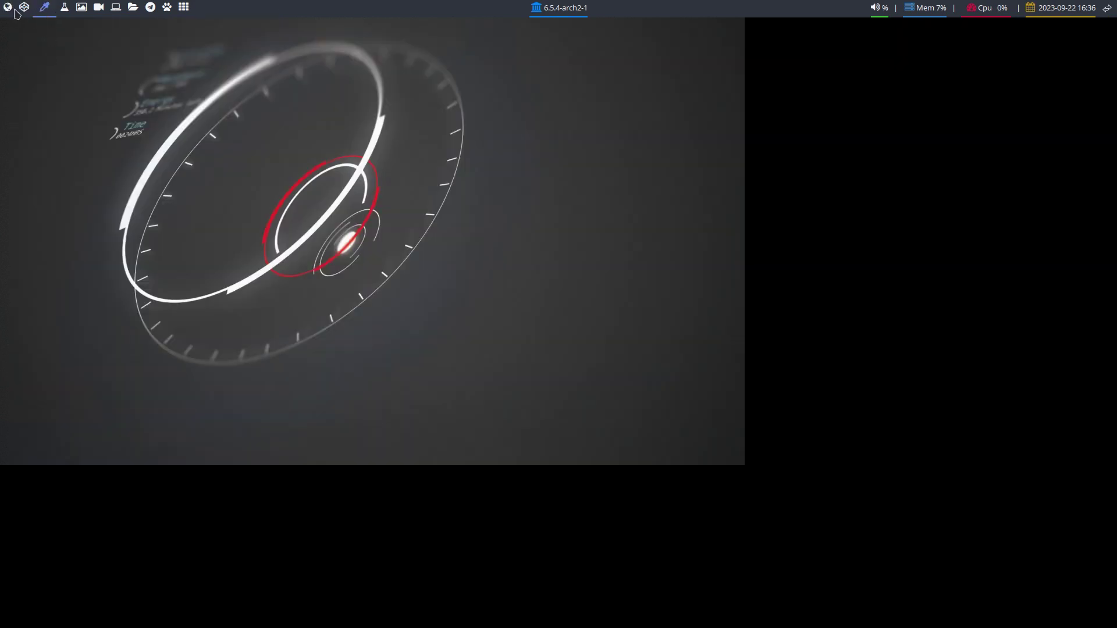
left_click(10, 13)
key("super+x")
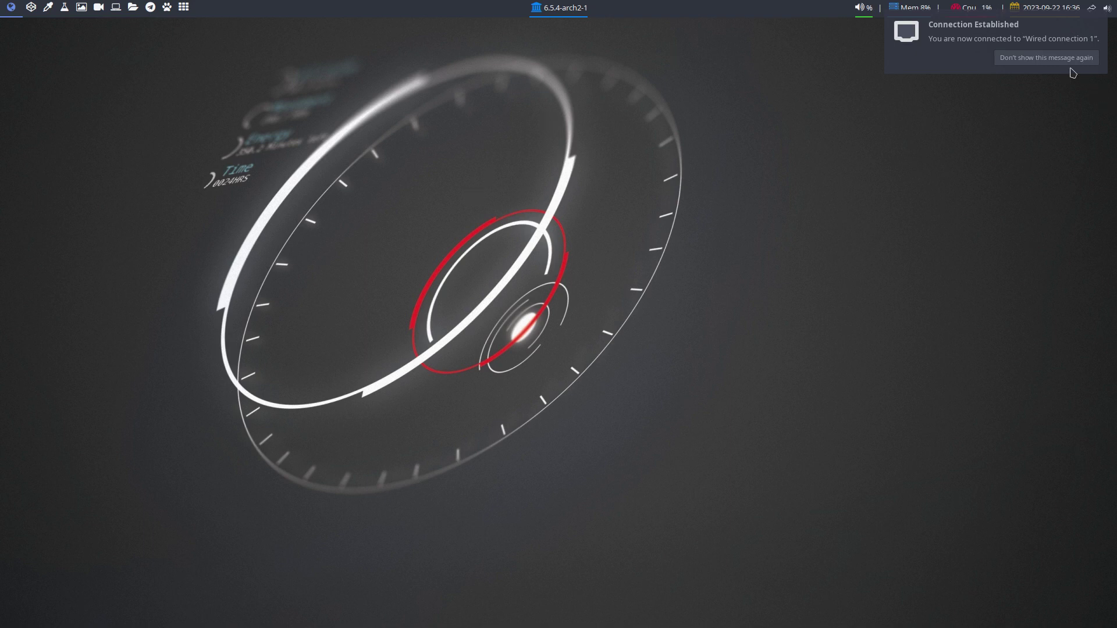
Dismiss the network notice and install Variety with sudo pacman -S variety.
left_click(1047, 60)
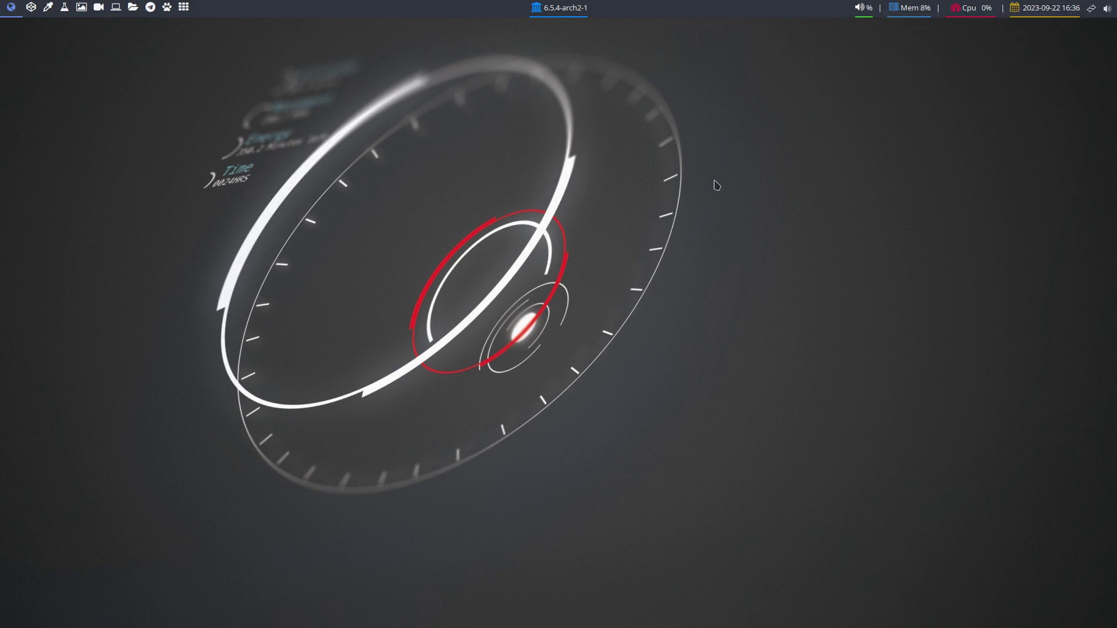
key("super+Return")
type("sudo pa")
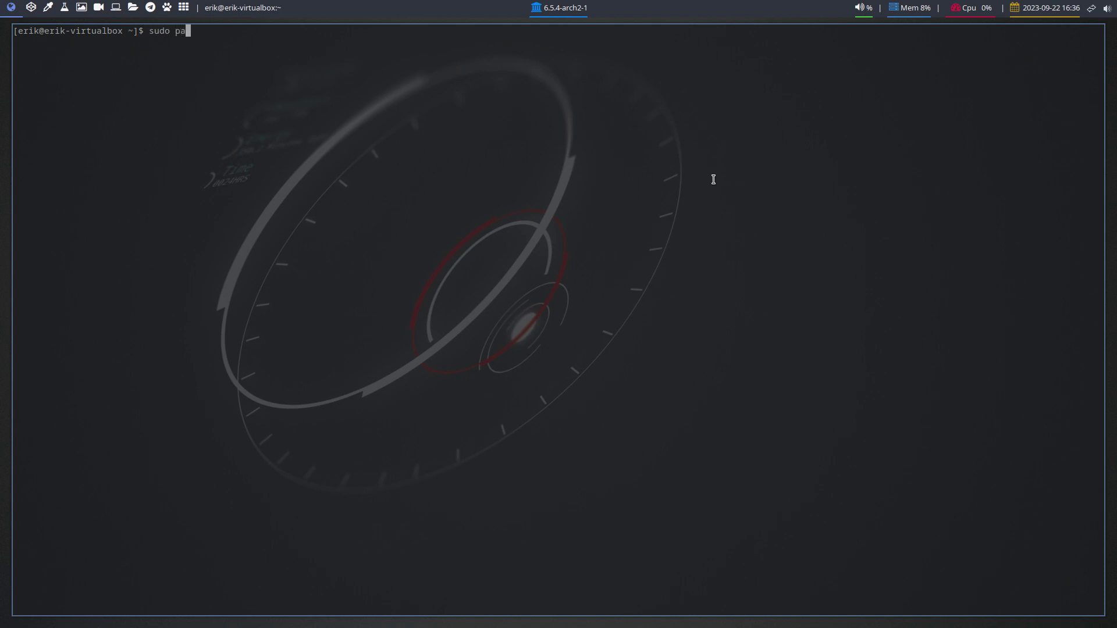
type("cman -S variety")
key("Return")
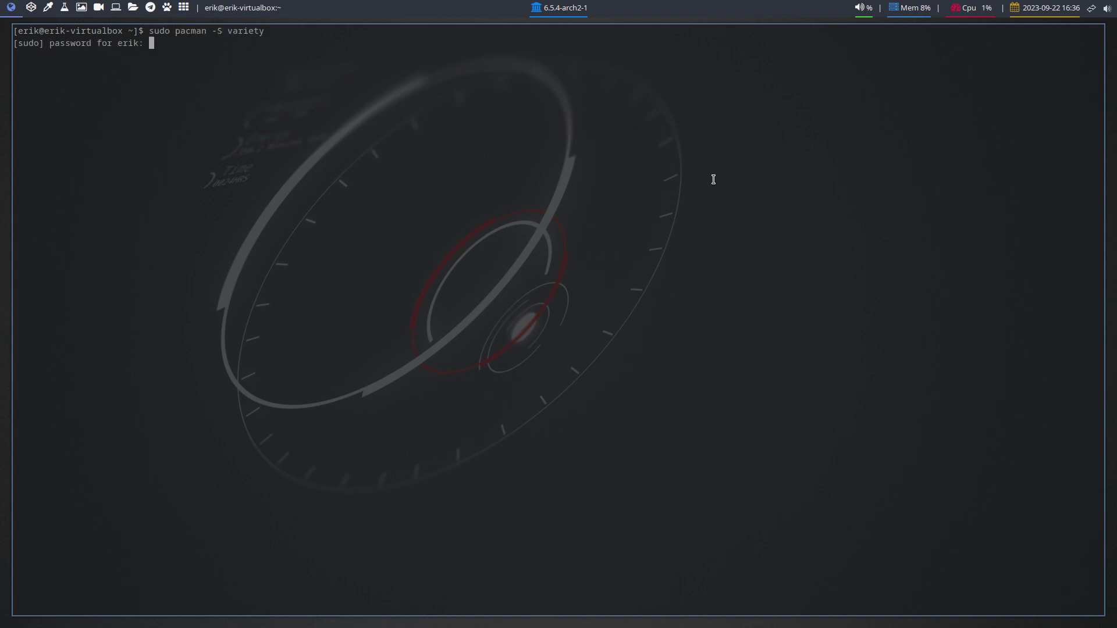
key("Return")
key("Return")
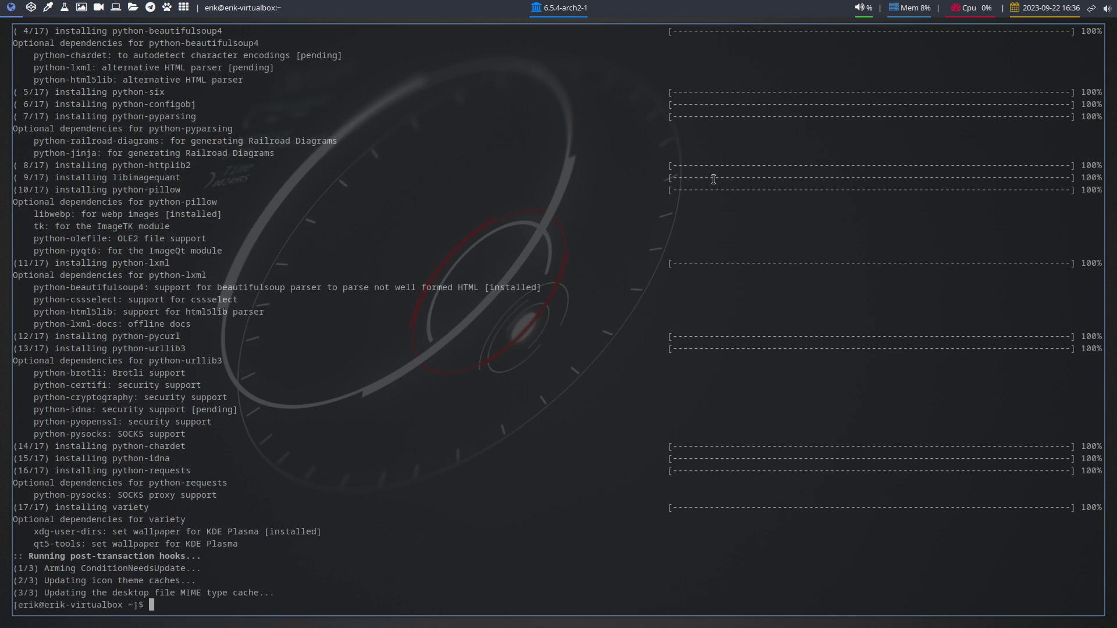
Launch Variety from the app launcher and get past the welcome and privacy screens.
type("var")
key("BackSpace")
key("BackSpace")
key("BackSpace")
key("super")
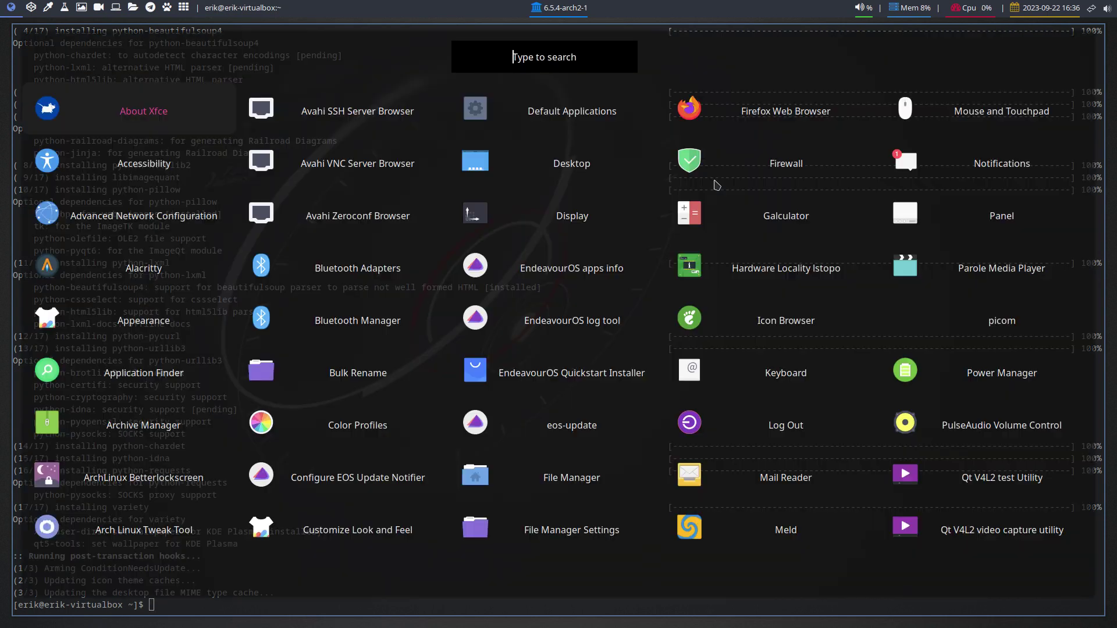
type("va")
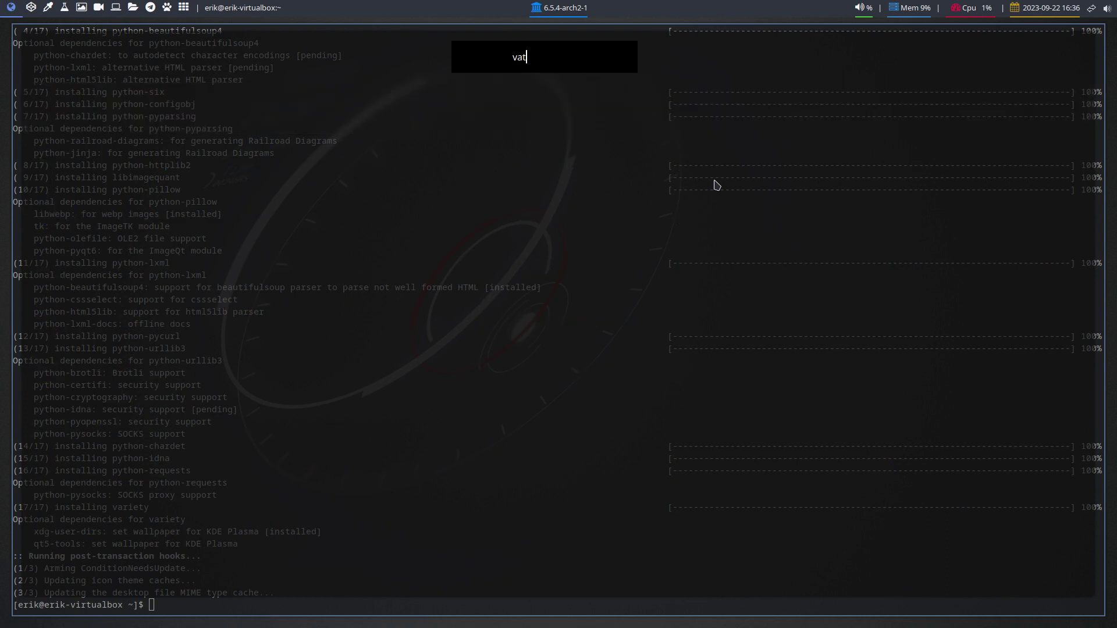
type("r")
key("Return")
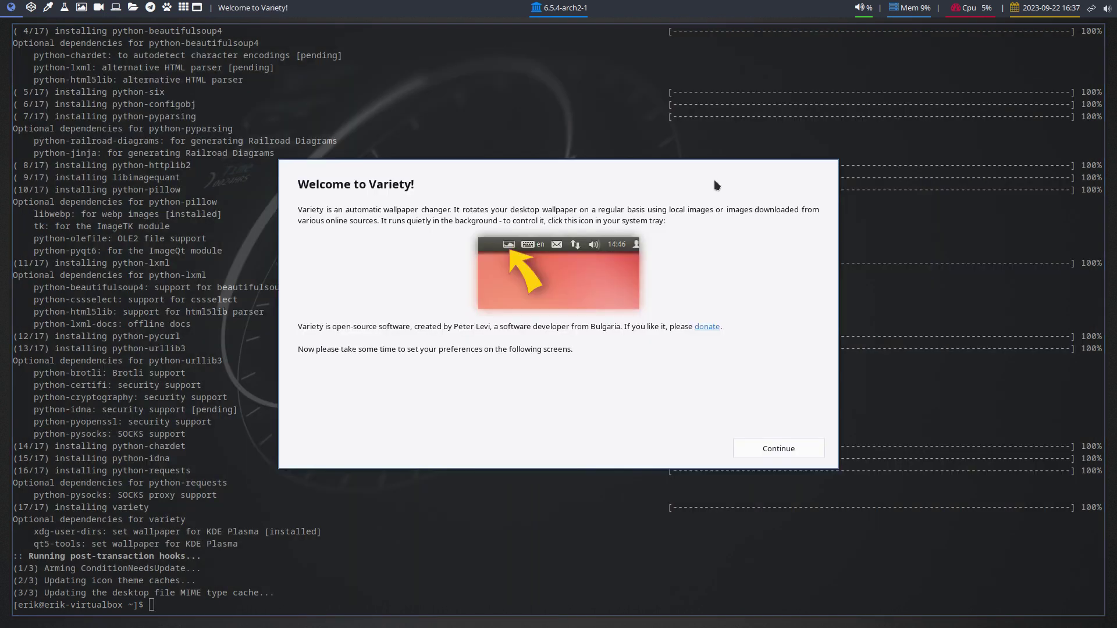
left_click(795, 448)
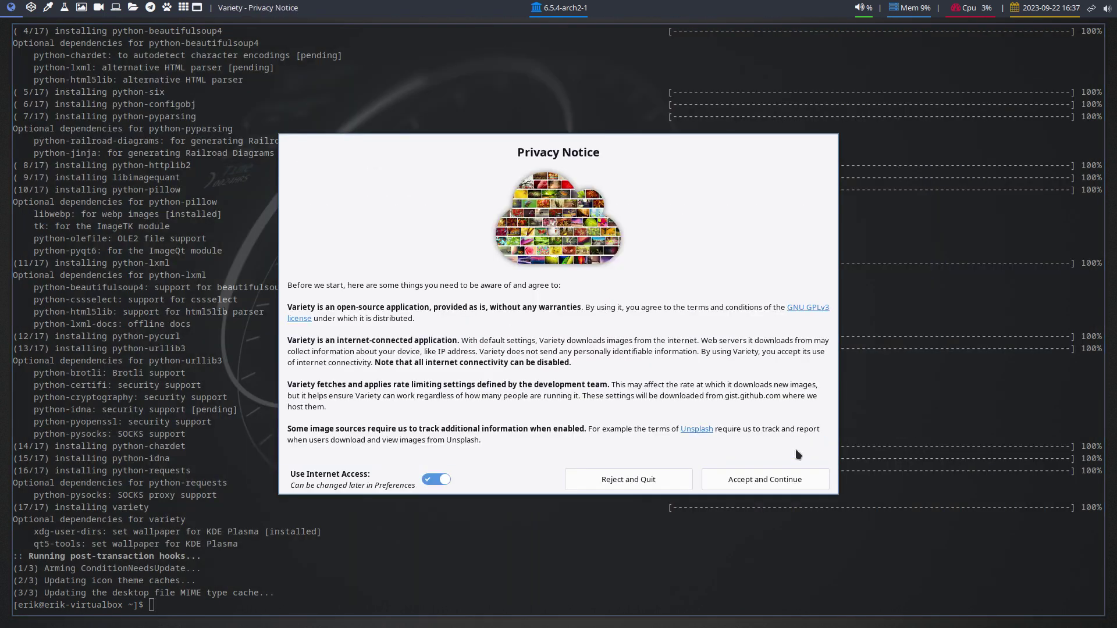
left_click(781, 479)
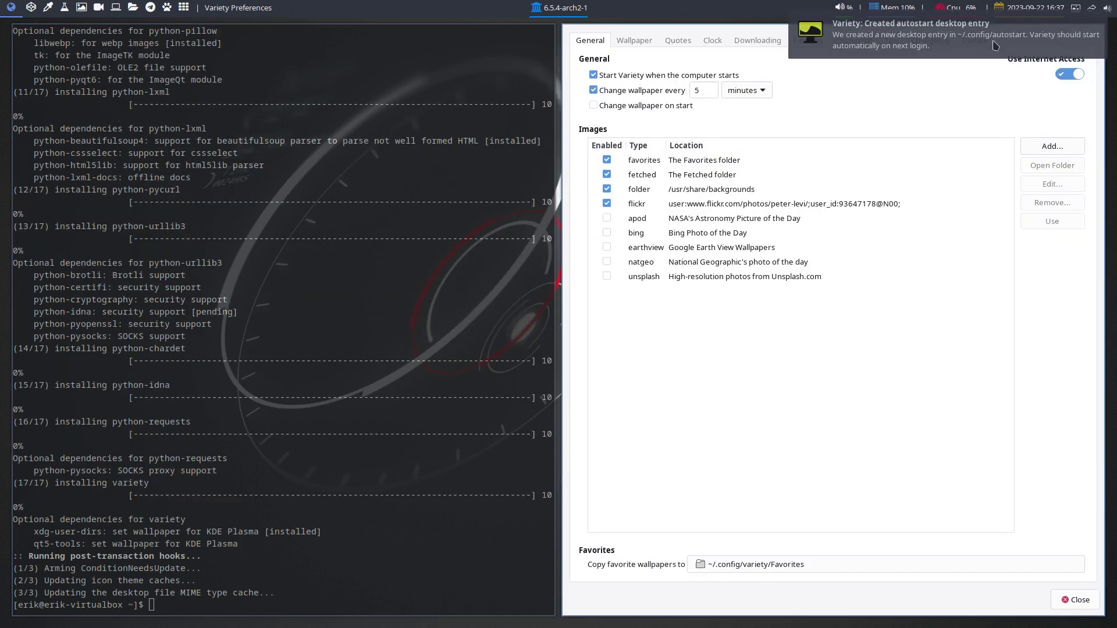
left_click(995, 46)
Leave /usr/share/backgrounds as the only enabled Variety image source.
left_click(607, 203)
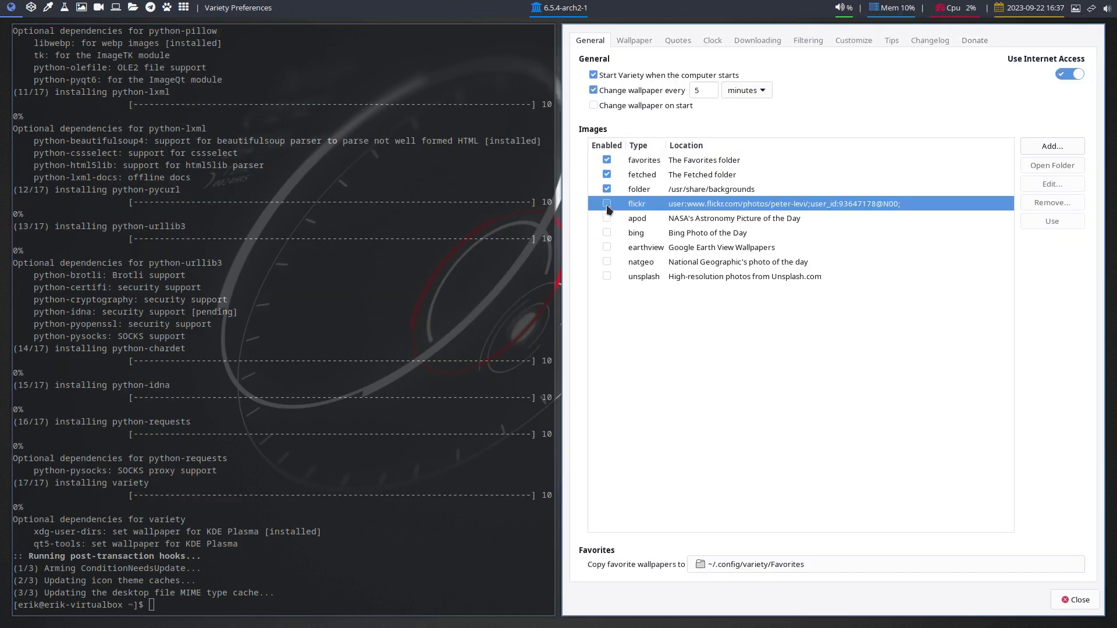
left_click(607, 189)
left_click(607, 174)
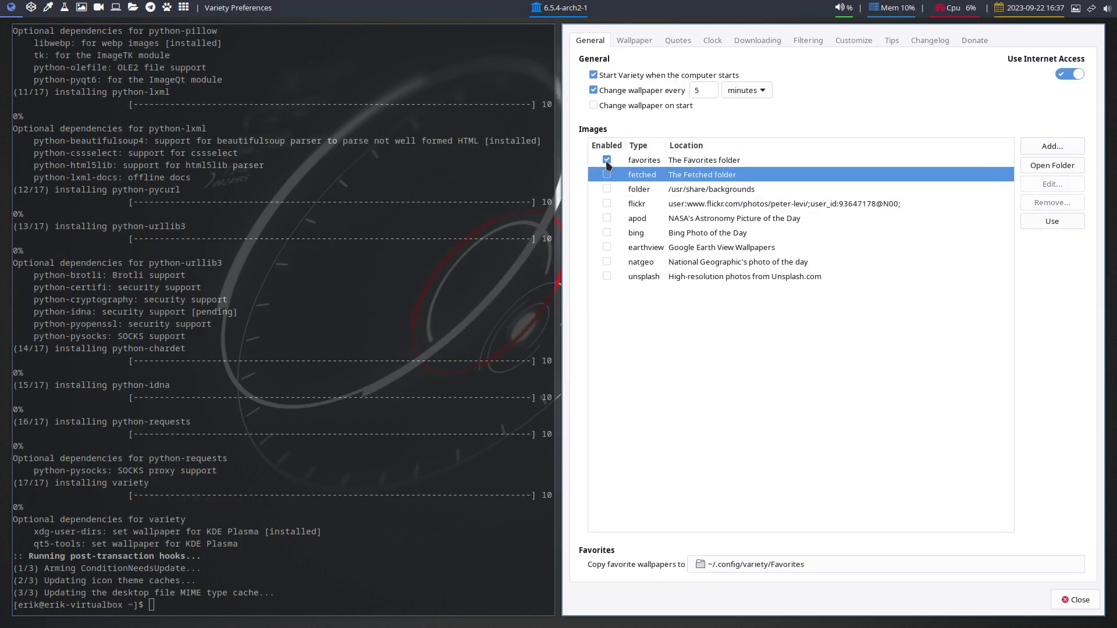
left_click(607, 160)
left_click(607, 174)
left_click(607, 188)
left_click(607, 174)
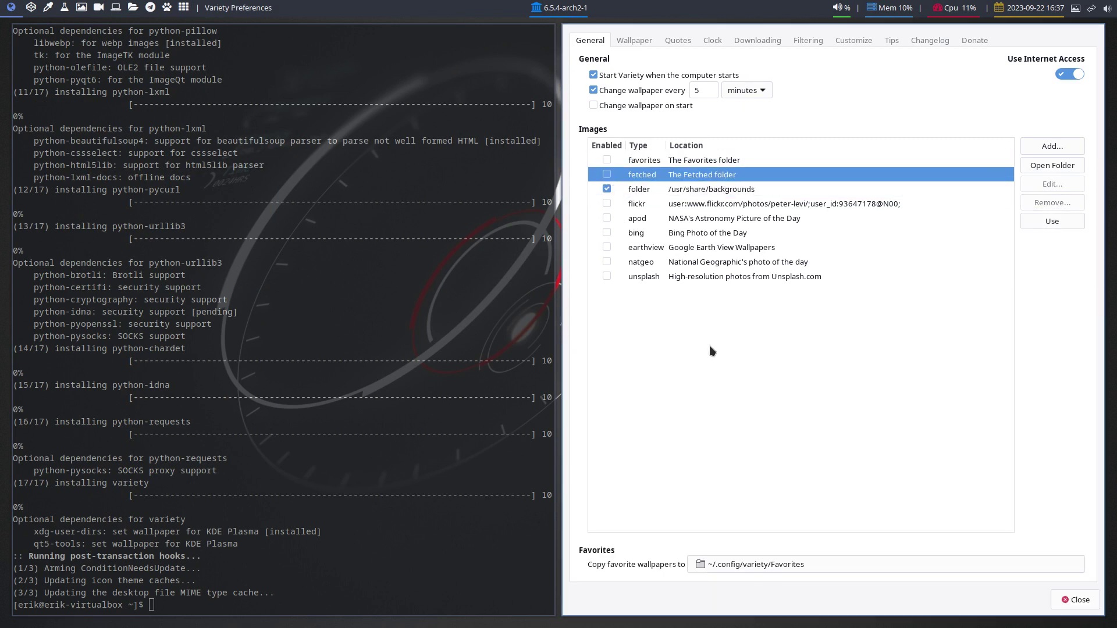
Set the red neon DJ image from the backgrounds folder as wallpaper and close Variety.
left_click(669, 192)
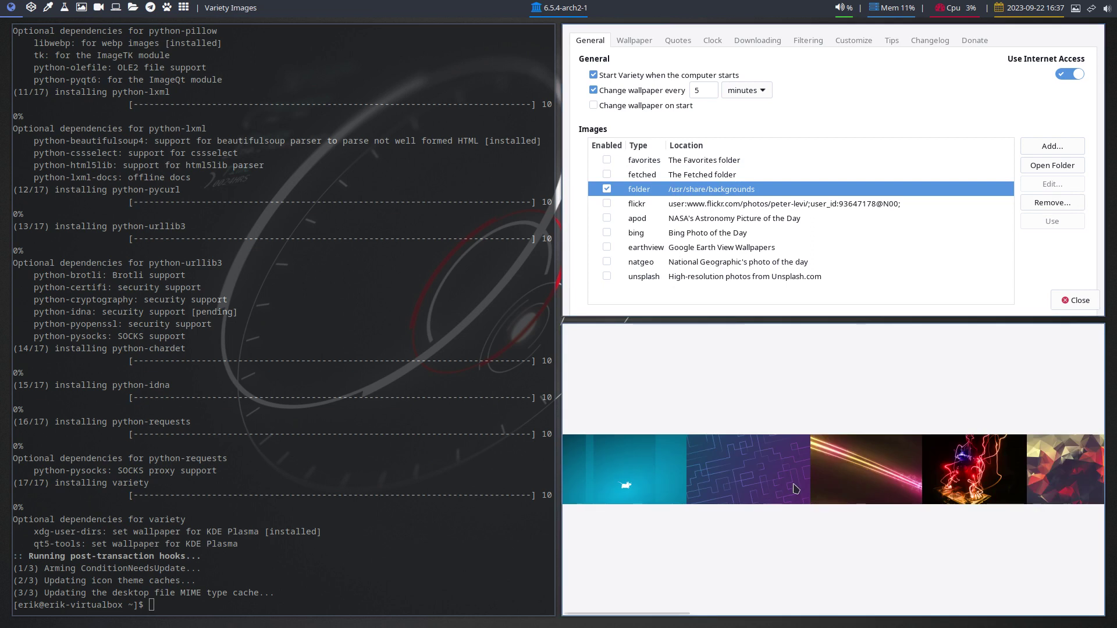
left_click(882, 487)
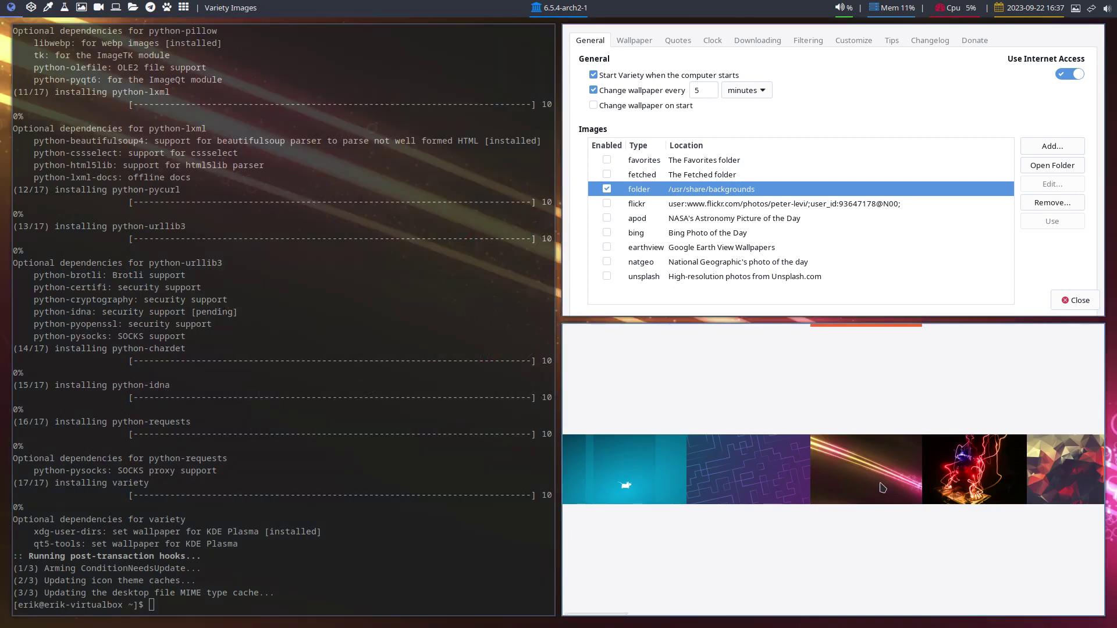
left_click(966, 482)
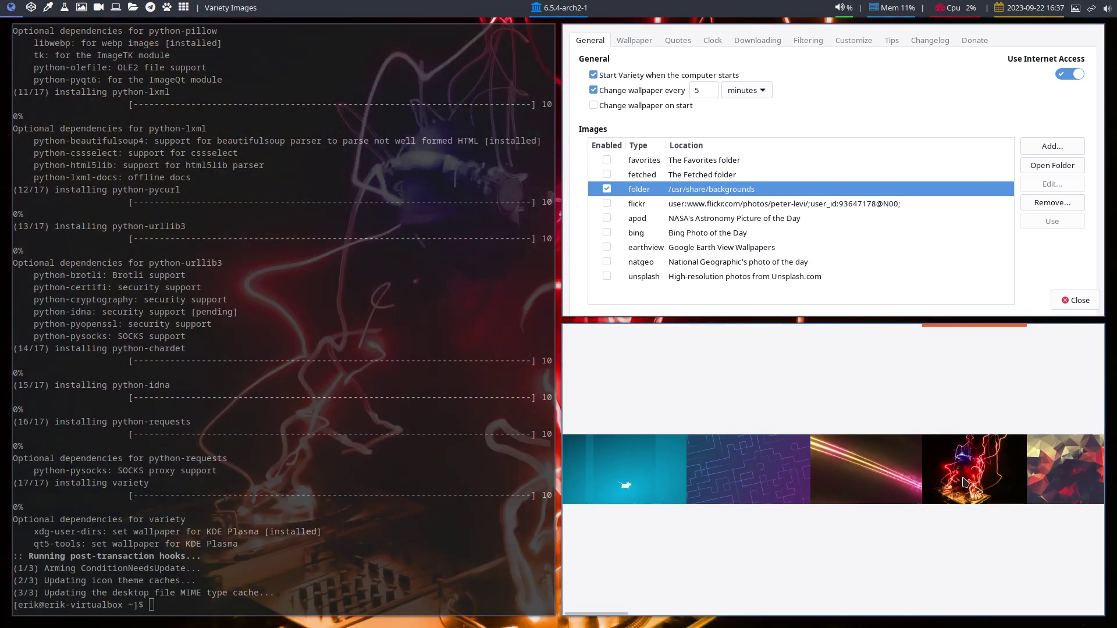
key("super+q")
key("super+q")
key("super+q")
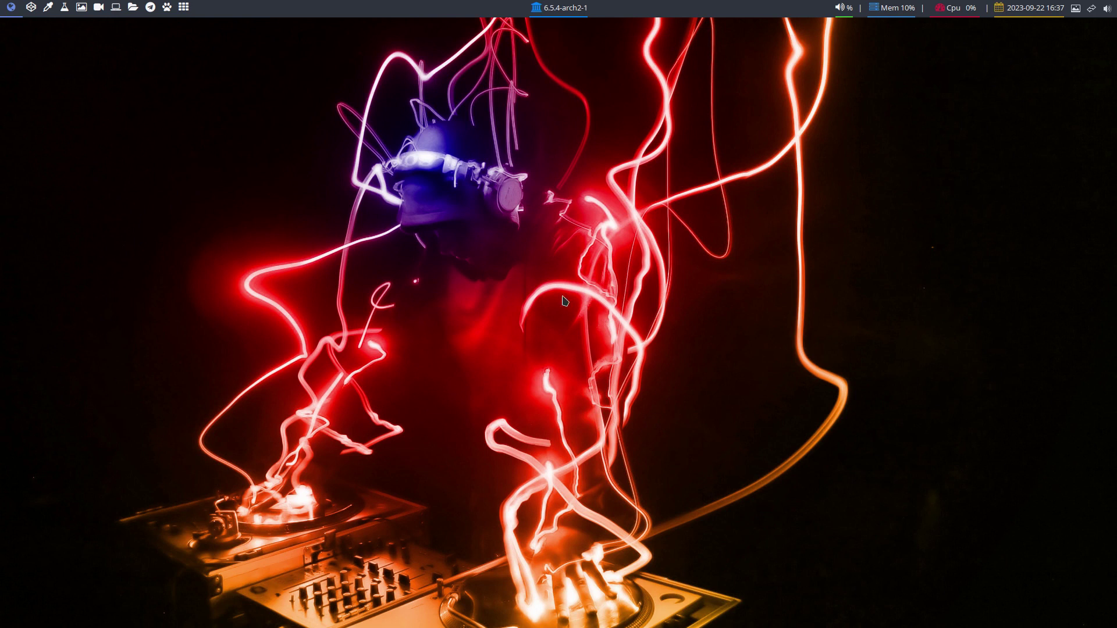
Log out and sign back in at SDDM with the Chadwm session selected, entering the password.
key("super+x")
left_click(382, 322)
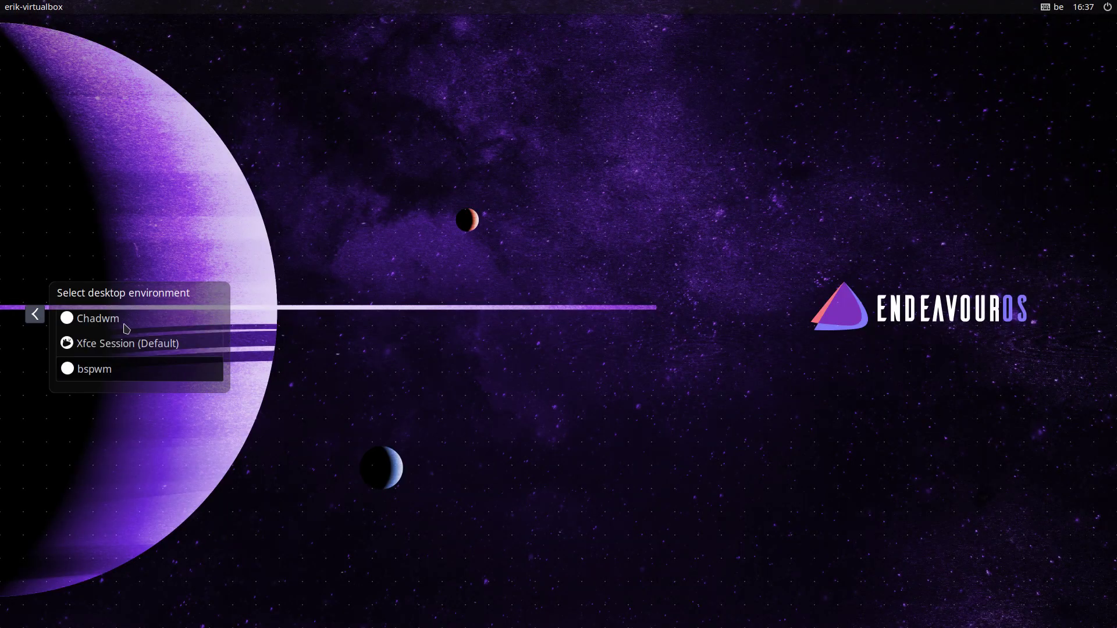
left_click(123, 331)
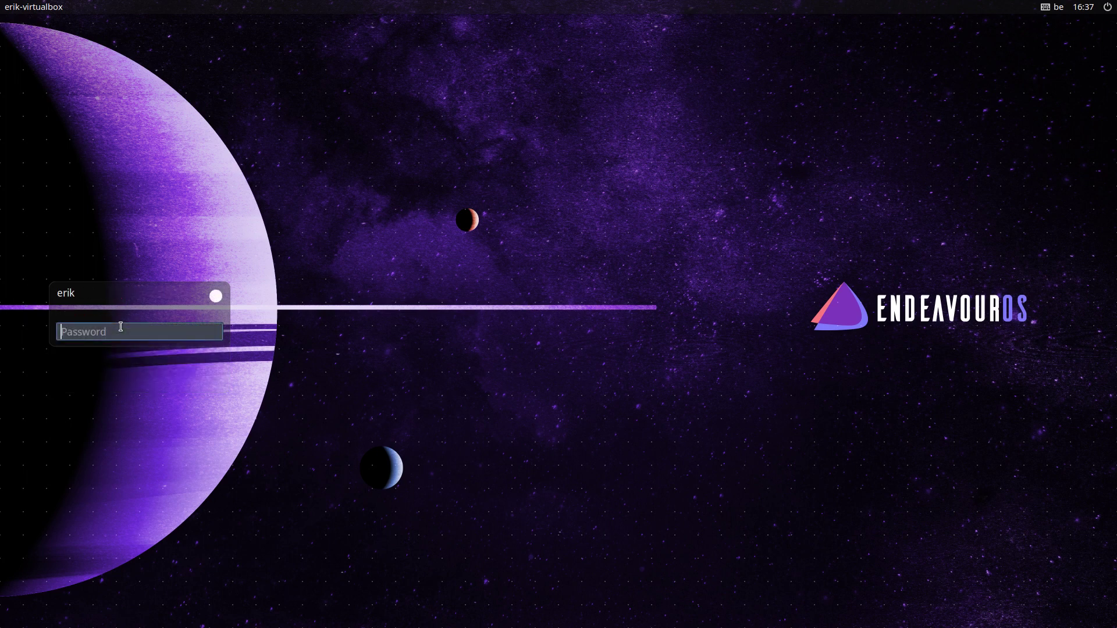
key("Return")
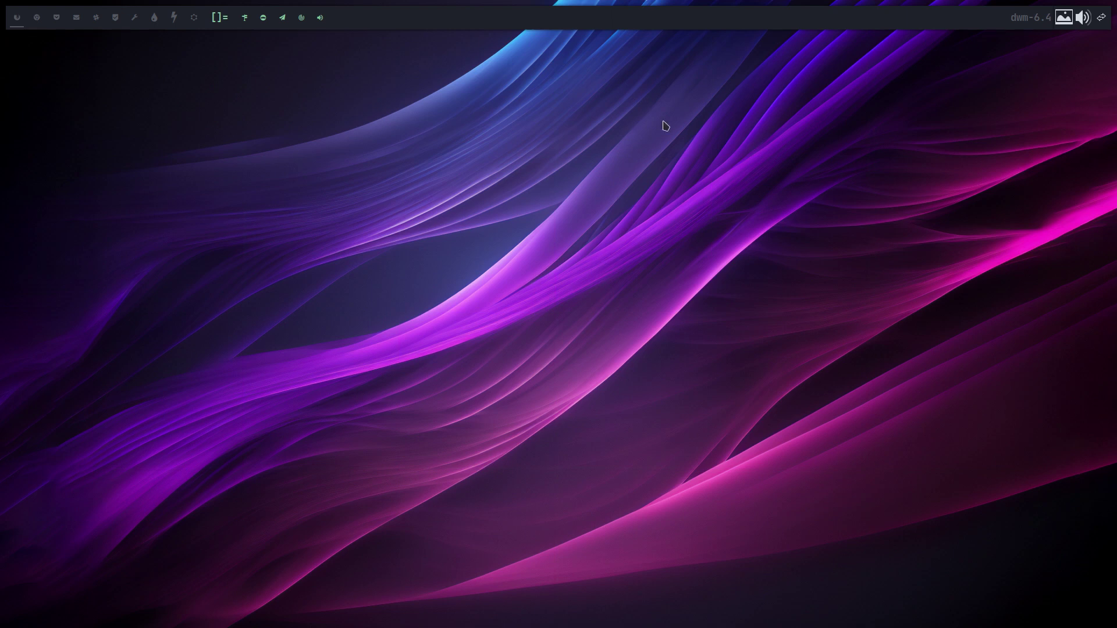
left_click(1063, 18)
left_click(1063, 18)
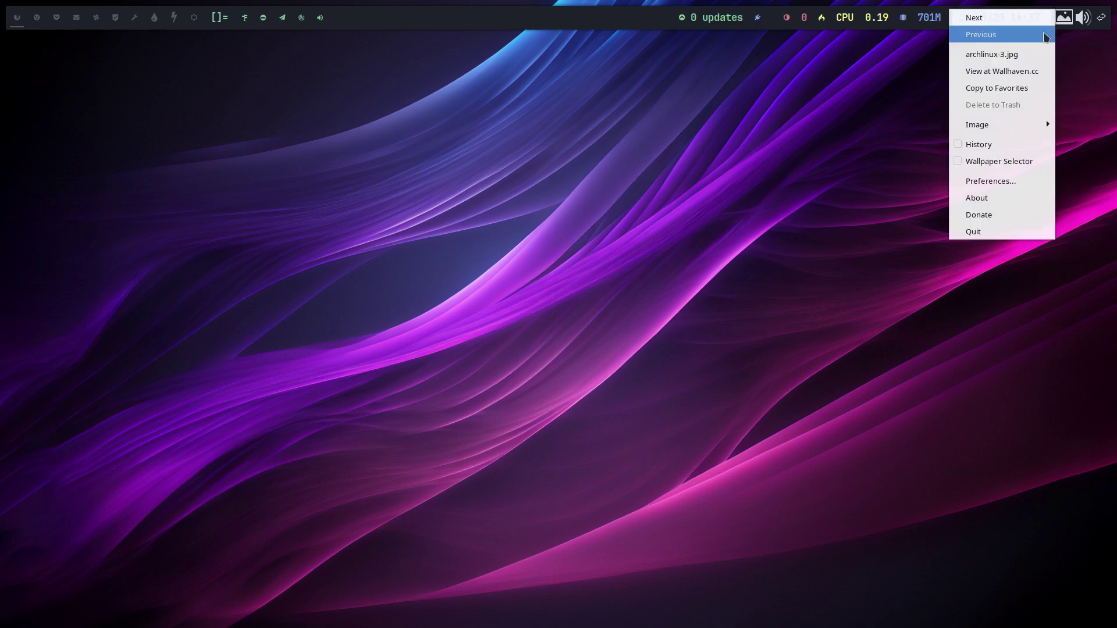
left_click(1042, 38)
left_click(1064, 18)
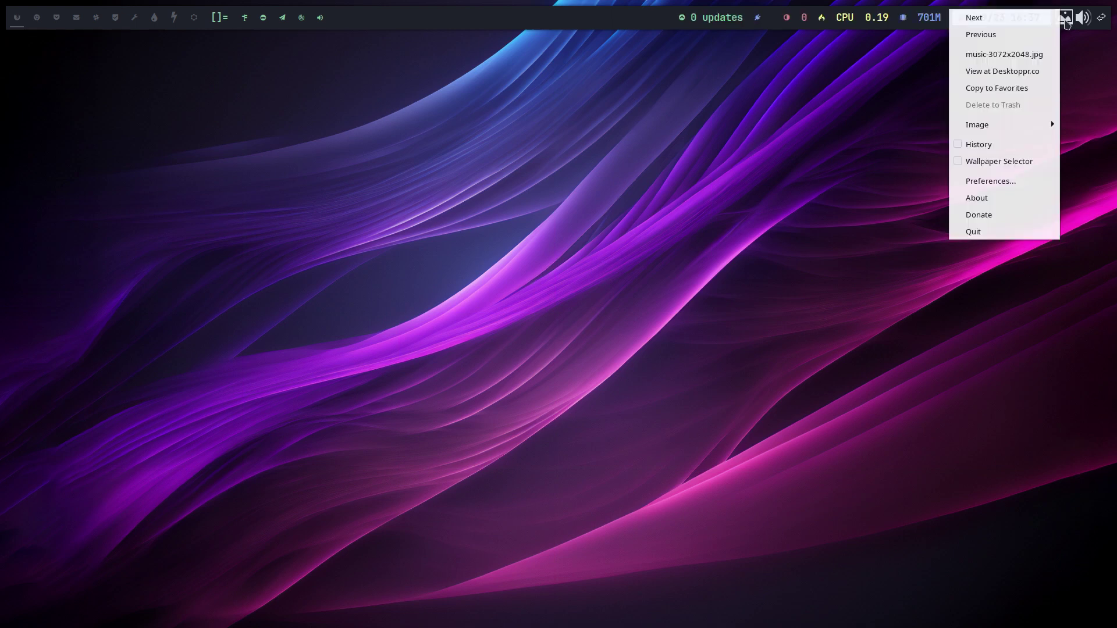
left_click(1004, 38)
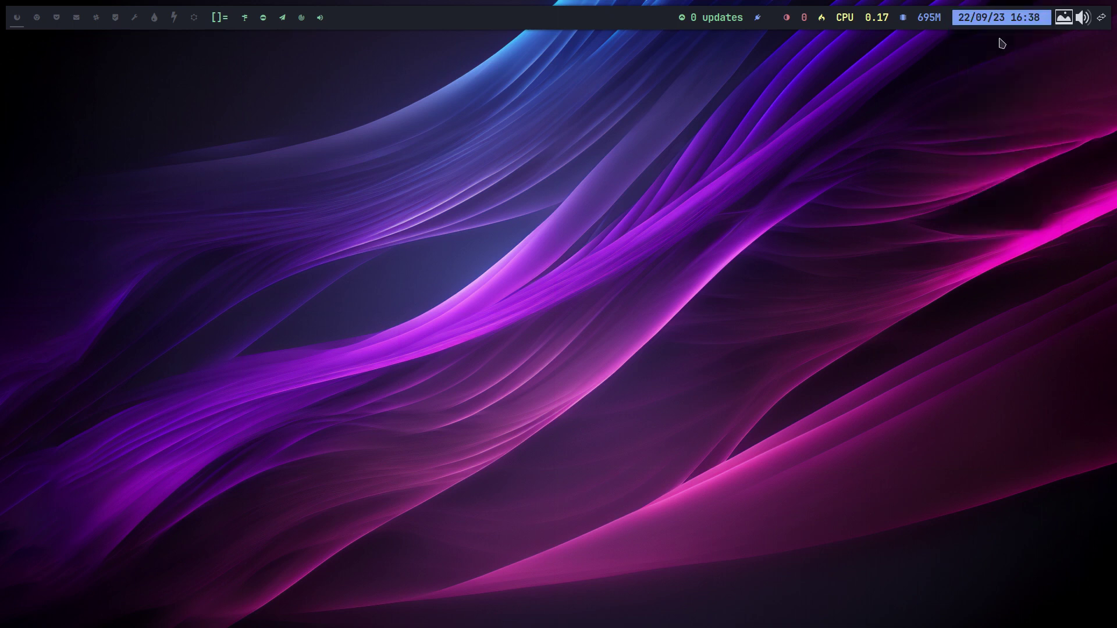
left_click(1064, 18)
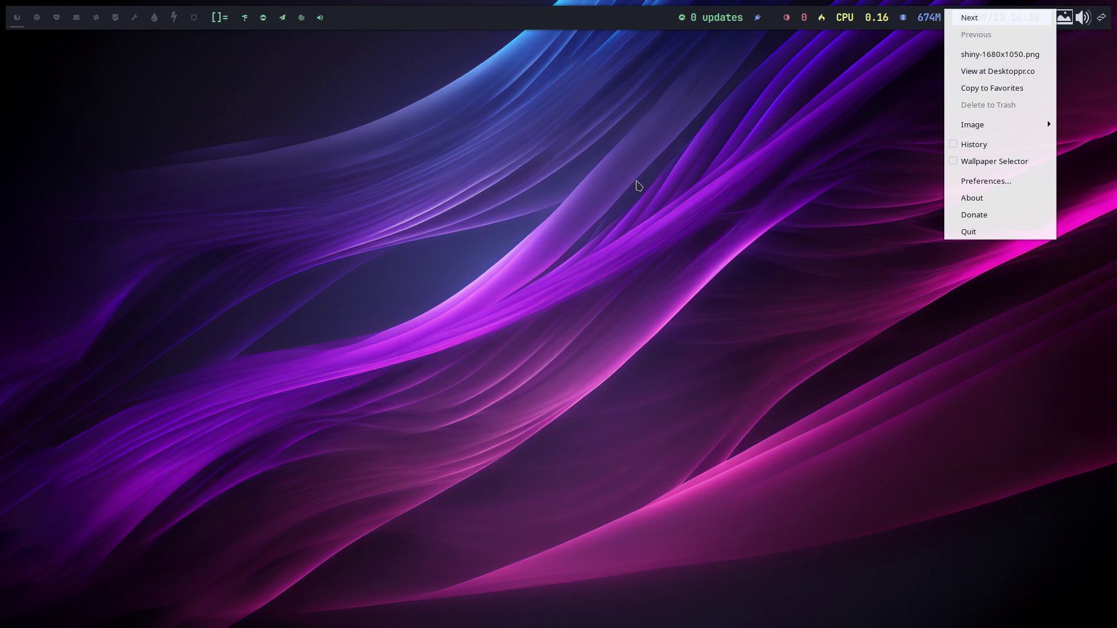
left_click(599, 233)
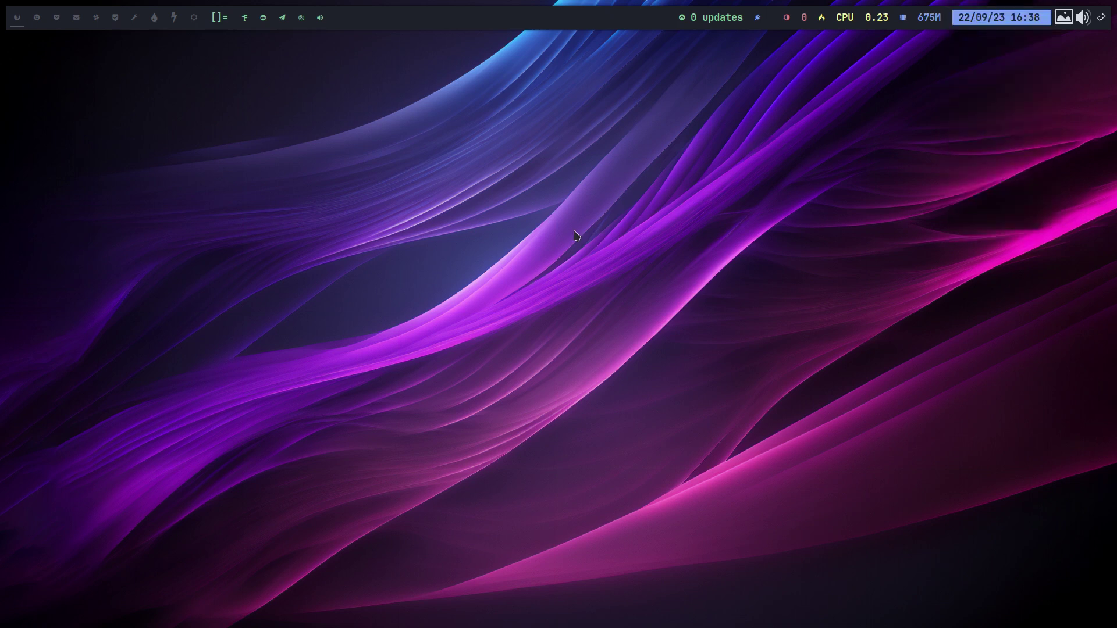
Install arcolinux-variety-git with sudo pacman -S, authorizing and confirming the installation.
key("super+Return")
type("sudo p")
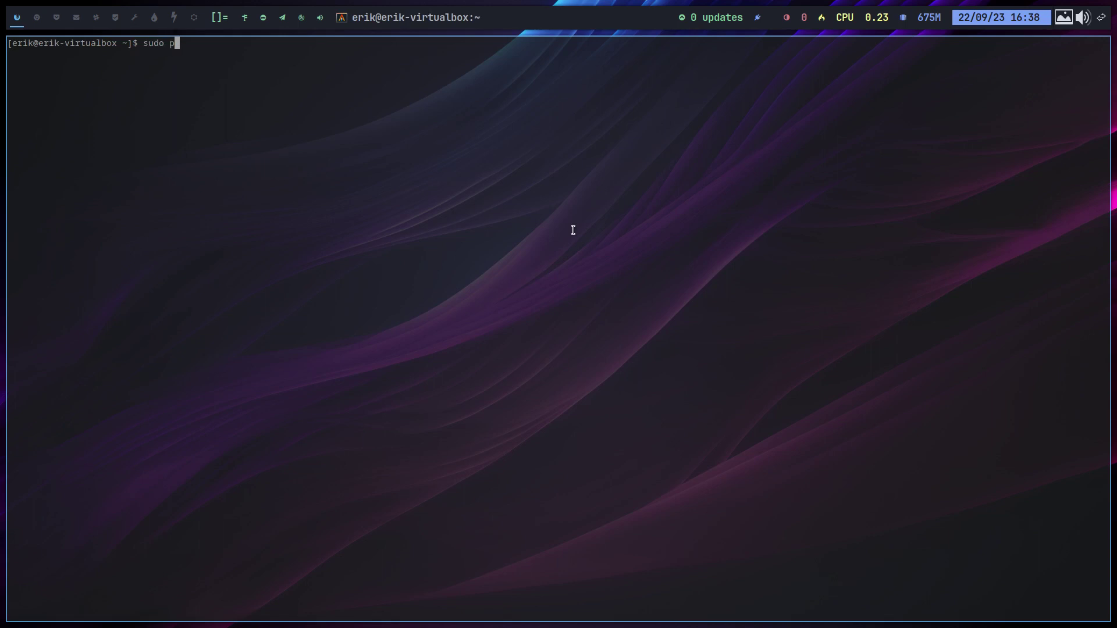
type("acman -S arcolinux-var")
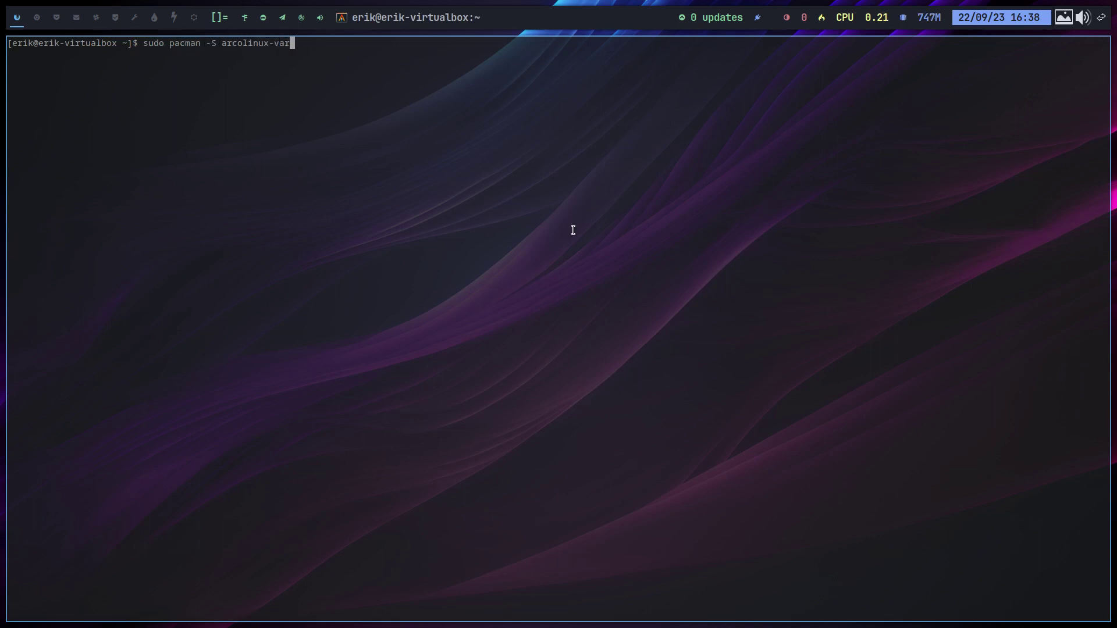
key("Tab")
key("Tab")
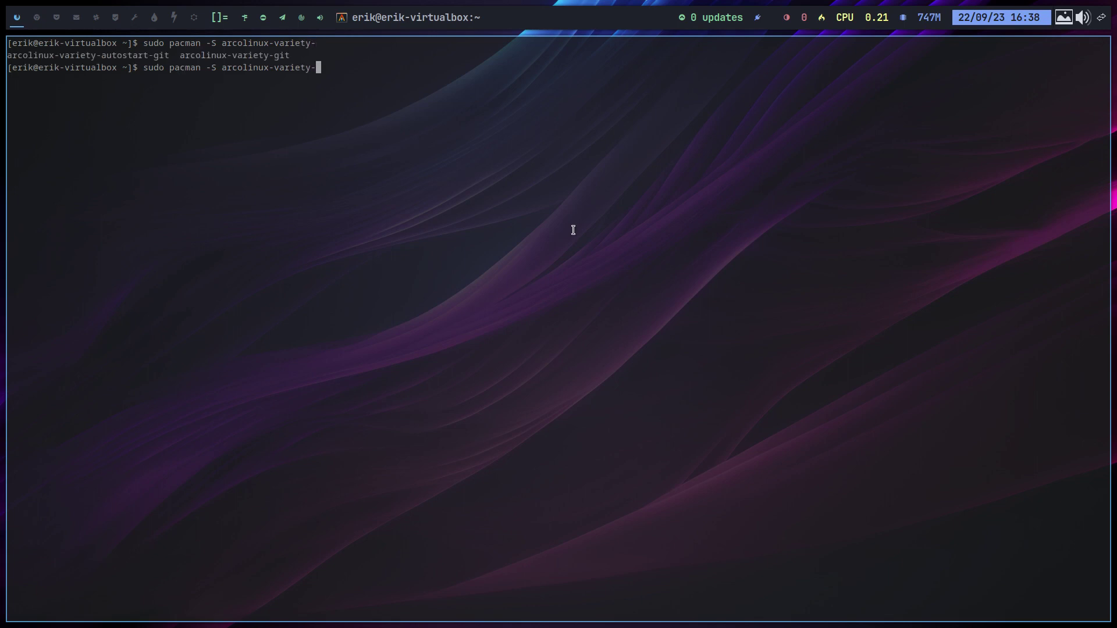
type("git")
key("Return")
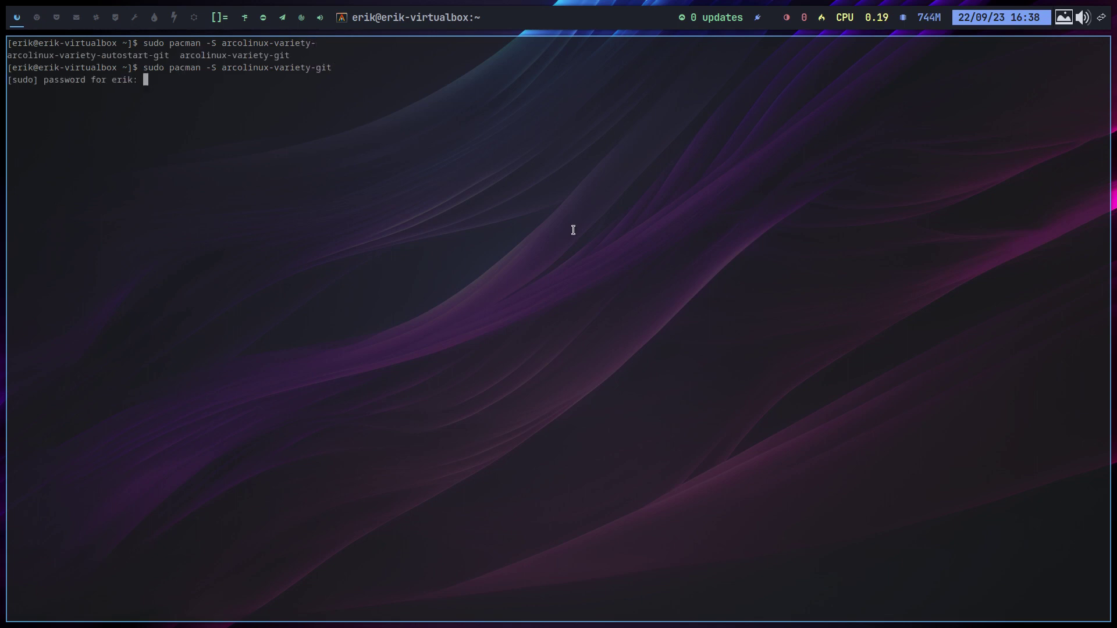
key("Return")
key("Return")
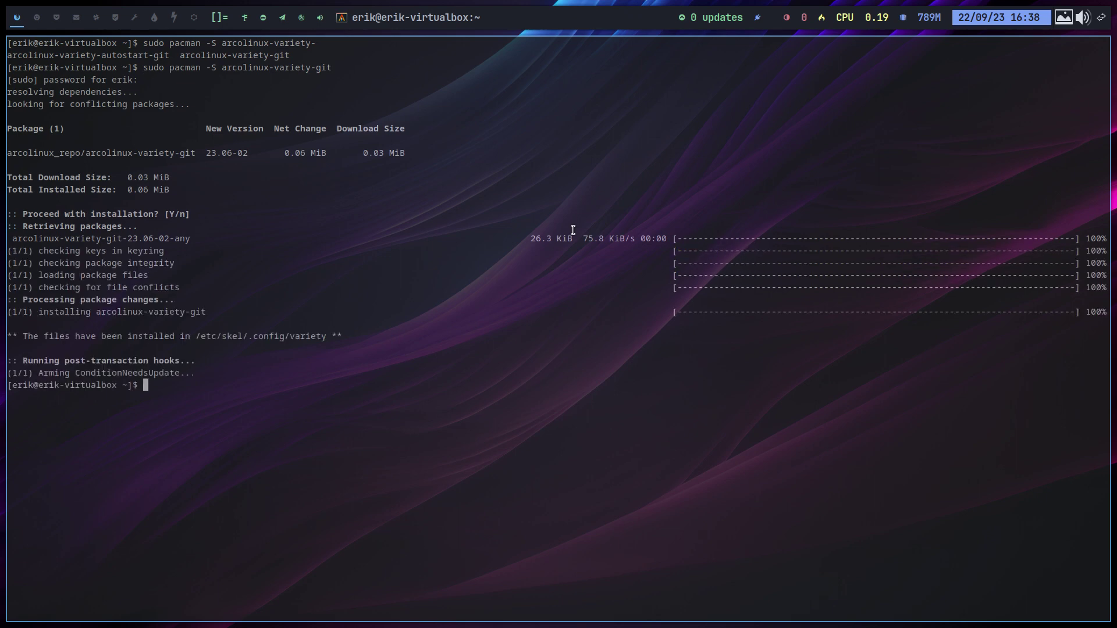
type("skel")
Run skell and answer y to back up .config and copy /etc/skel configs home.
key("Return")
type("skel")
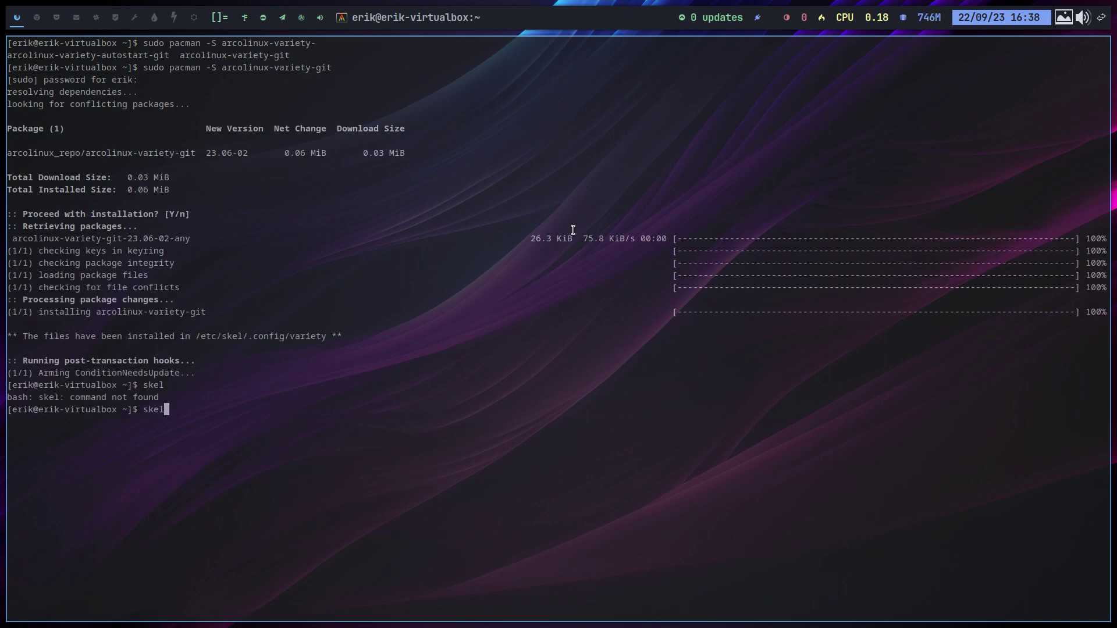
type("l")
key("Return")
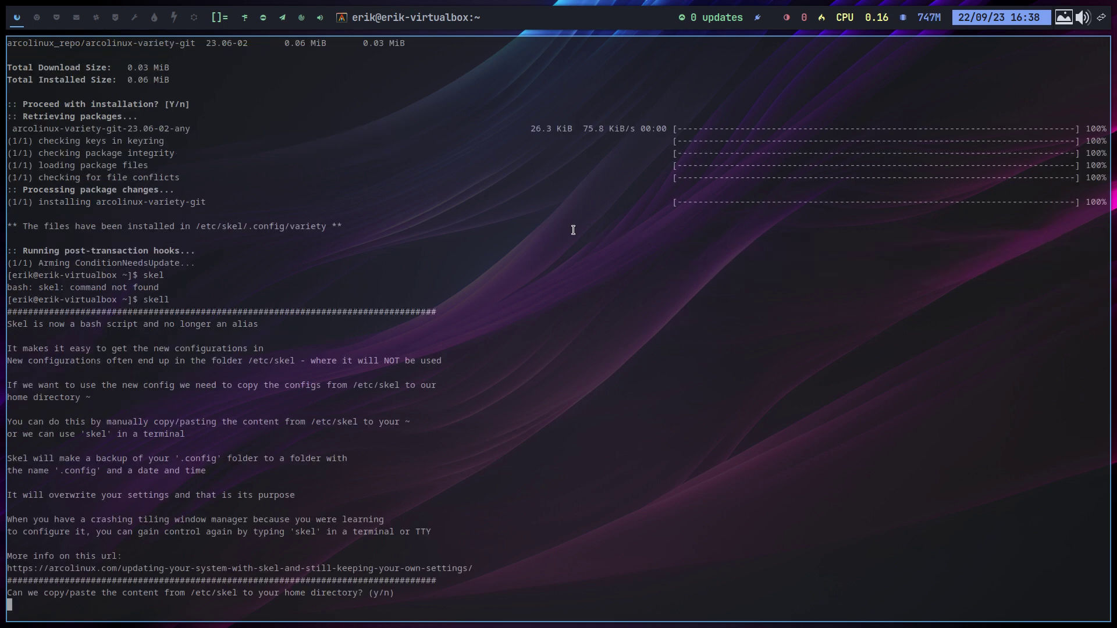
type("y")
key("Return")
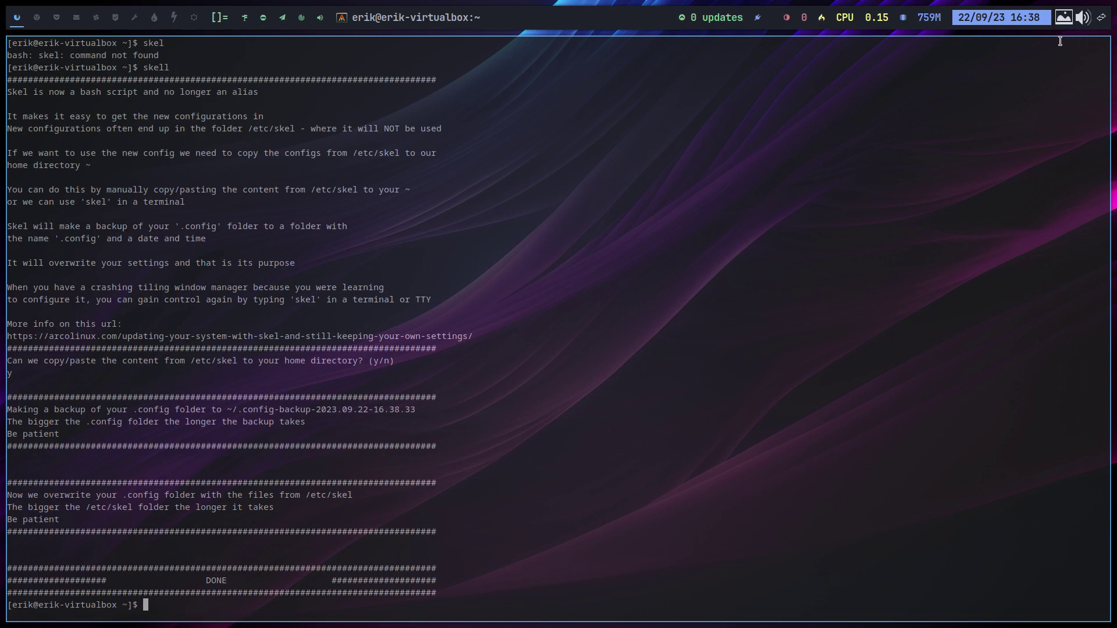
Close the terminal, advance to the next wallpaper, then quit and relaunch Variety.
key("super+q")
left_click(1065, 18)
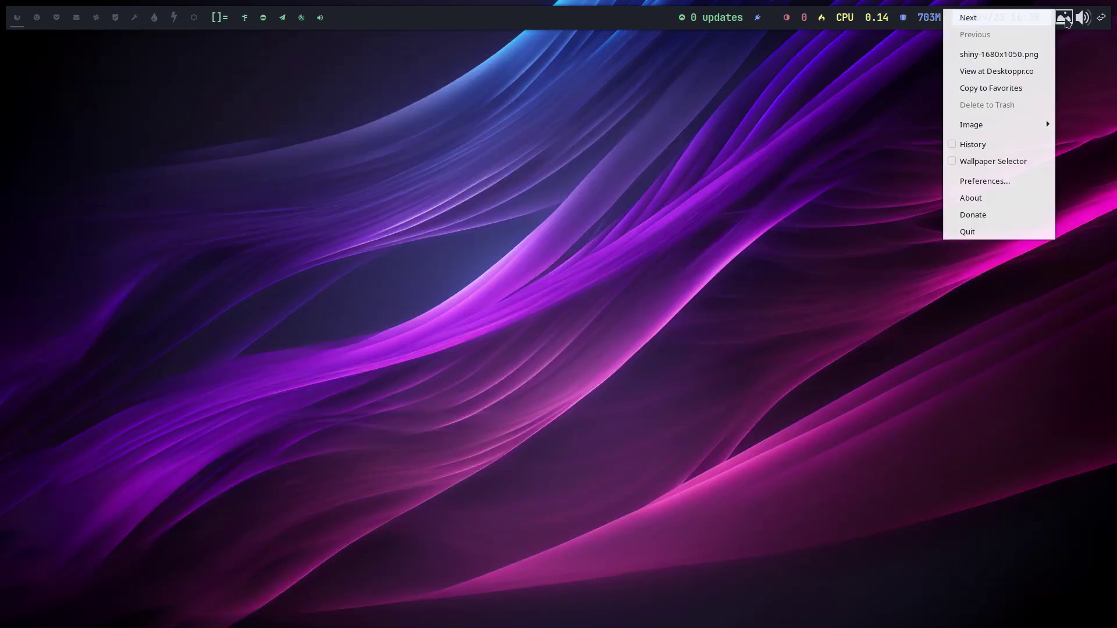
left_click(1015, 23)
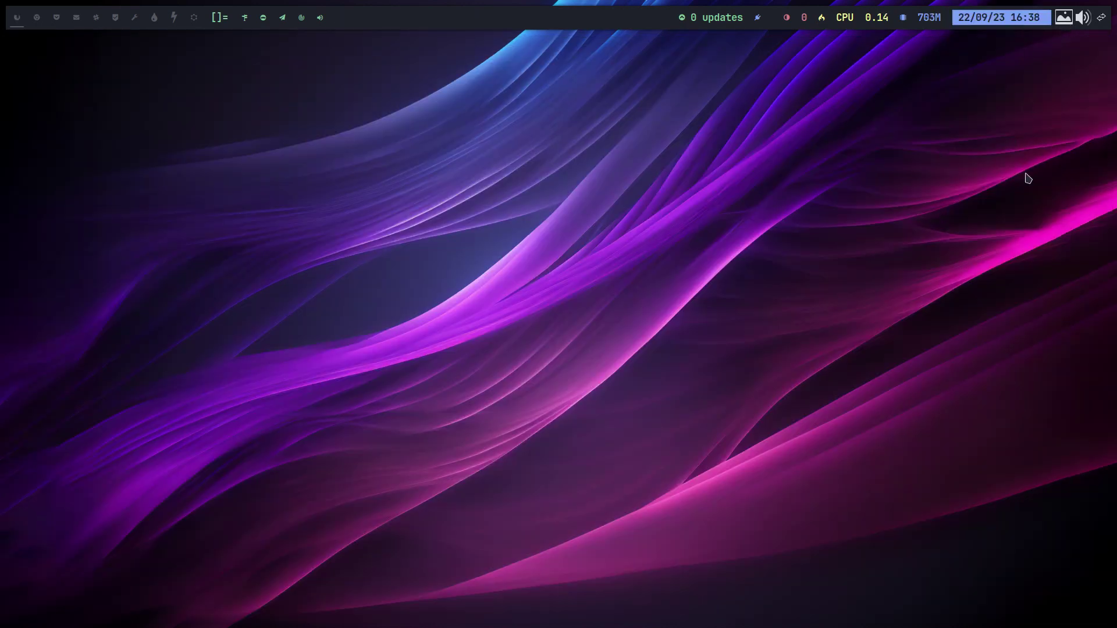
left_click(1065, 18)
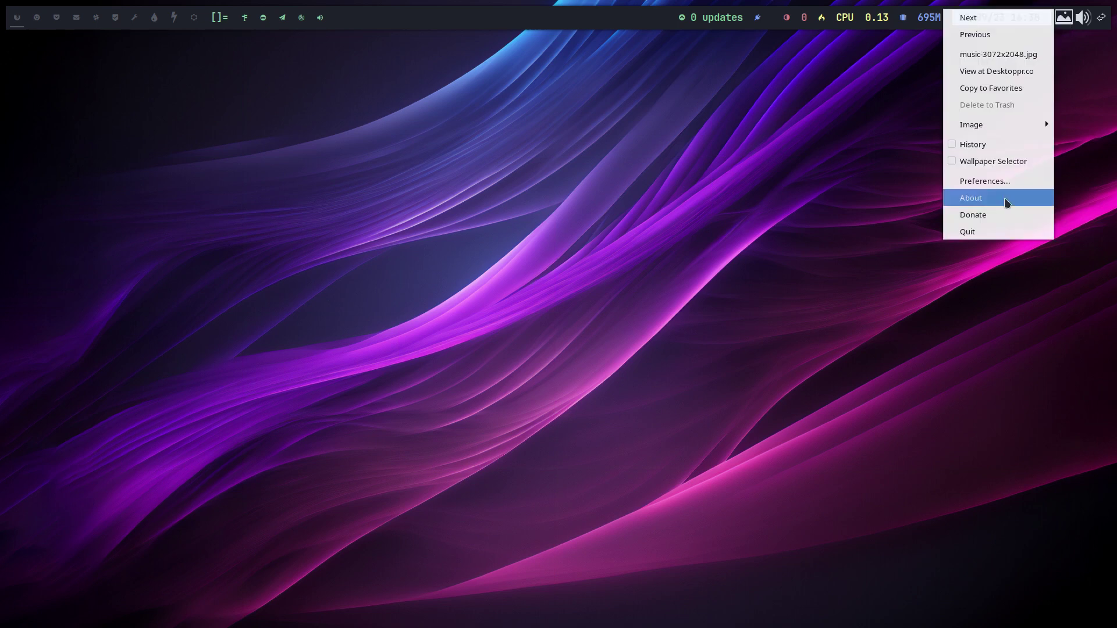
left_click(993, 232)
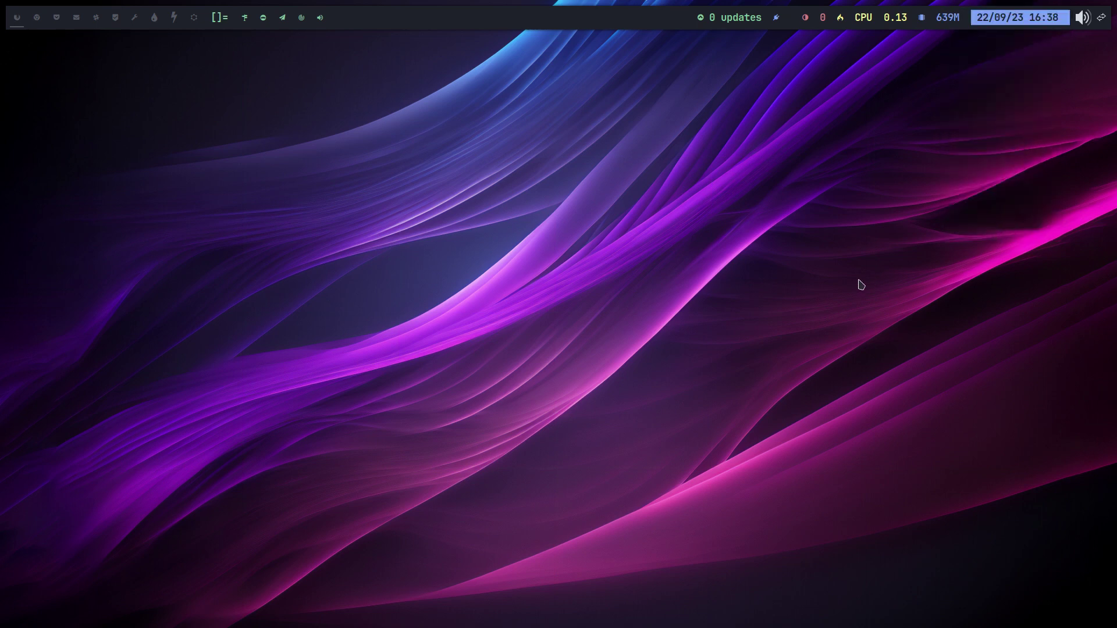
key("super")
type("var")
key("Return")
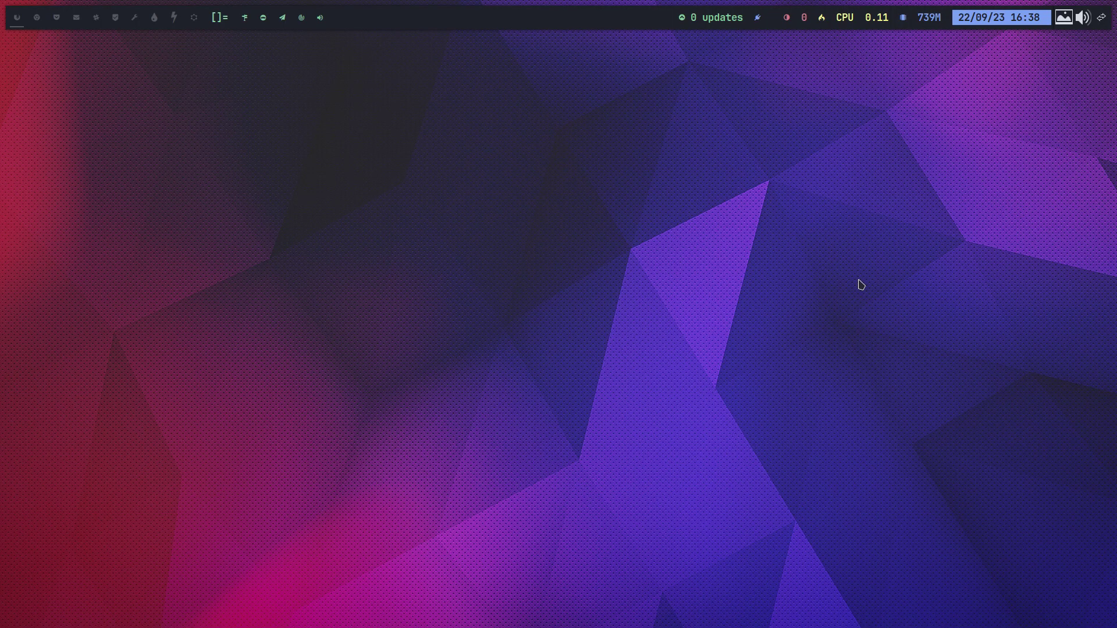
Open Variety Preferences and add a Wallhaven.cc image source.
left_click(1064, 24)
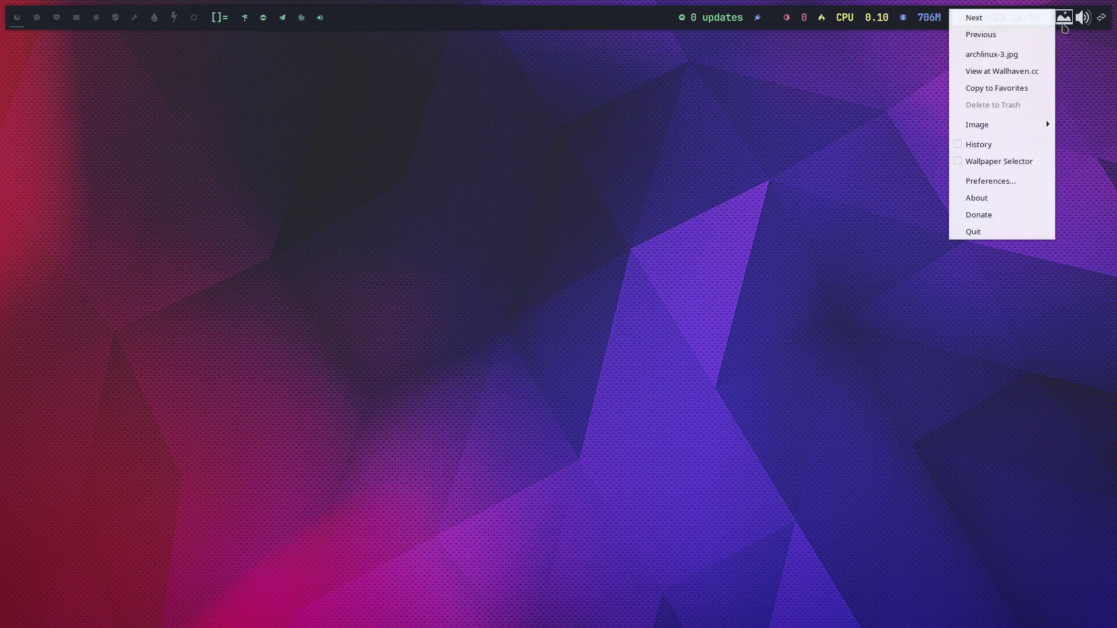
left_click(1014, 185)
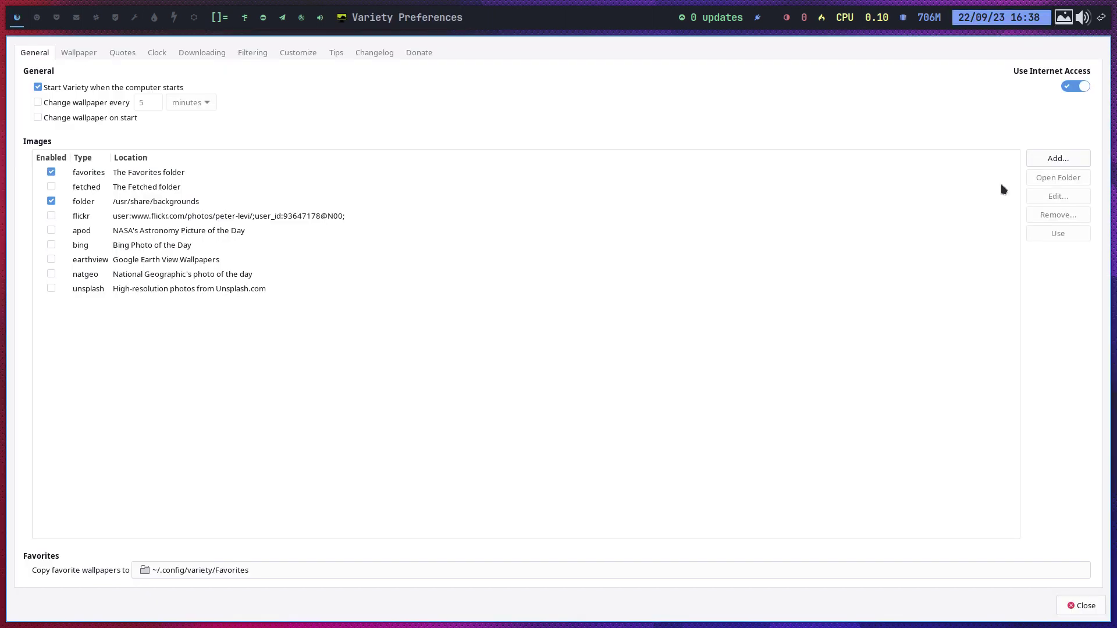
left_click(1057, 159)
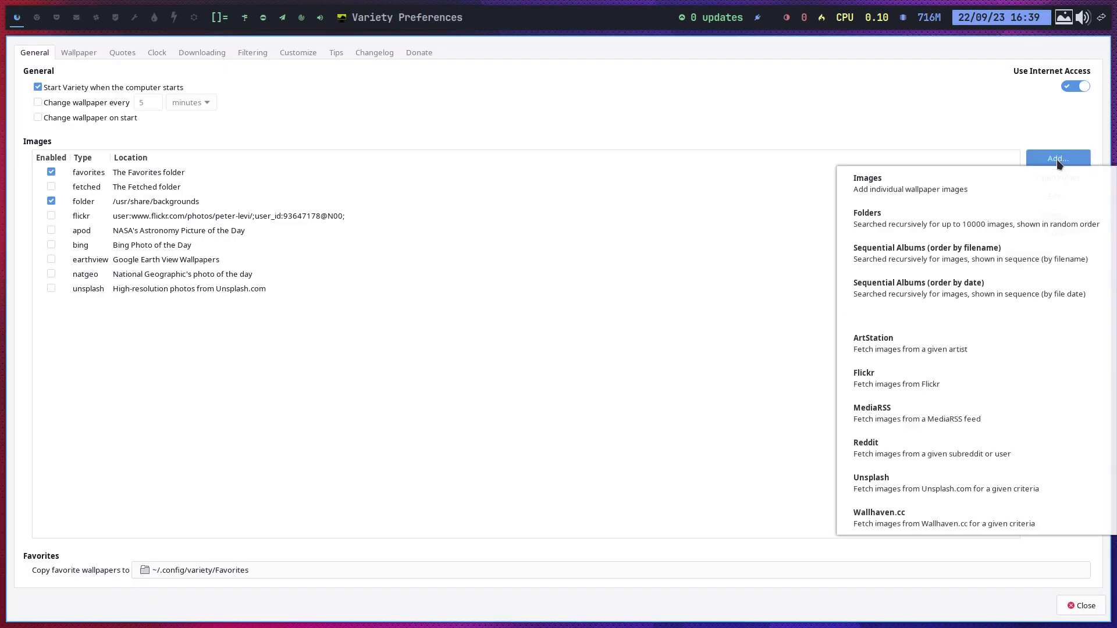
left_click(897, 522)
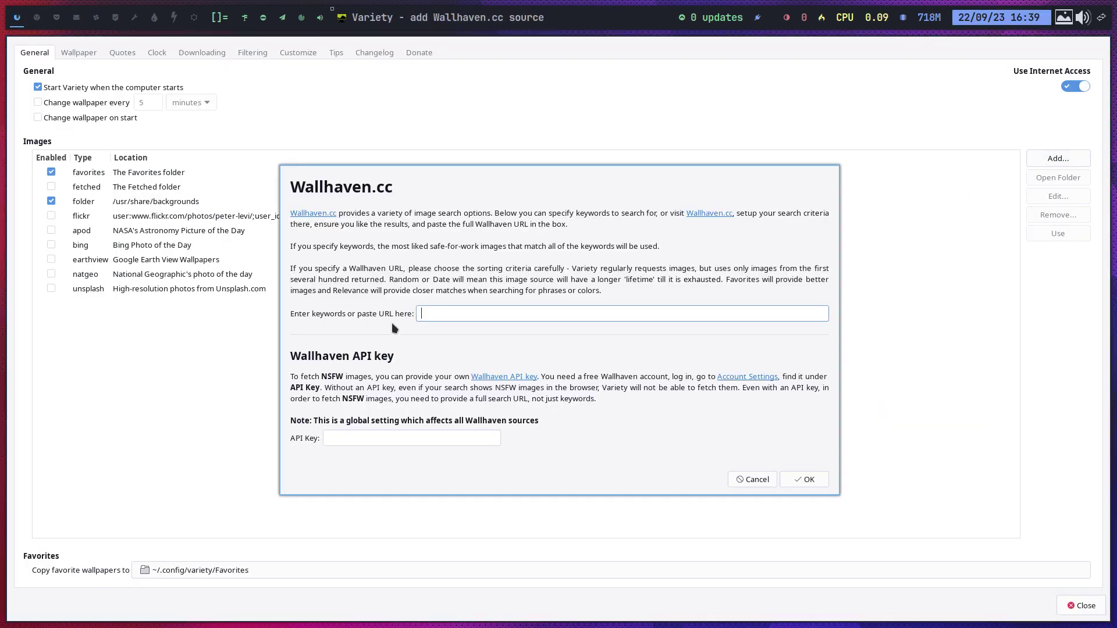
Give the Wallhaven source the keyword 'abstract', then set the flaming astronaut image as wallpaper.
type("absta")
key("BackSpace")
type("ract")
key("Return")
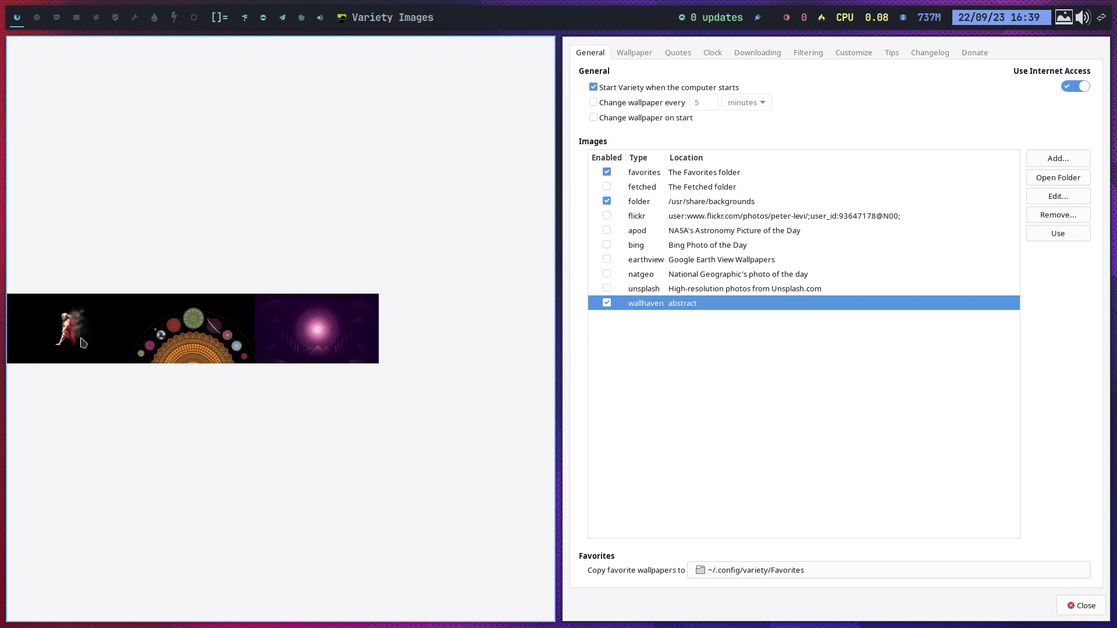
left_click(82, 342)
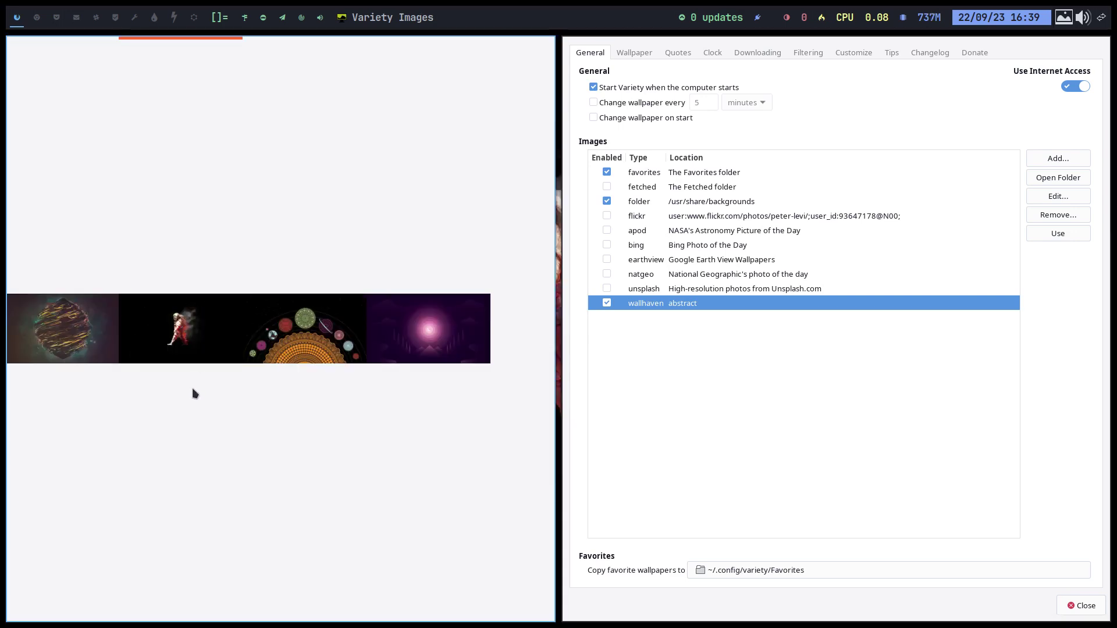
key("Escape")
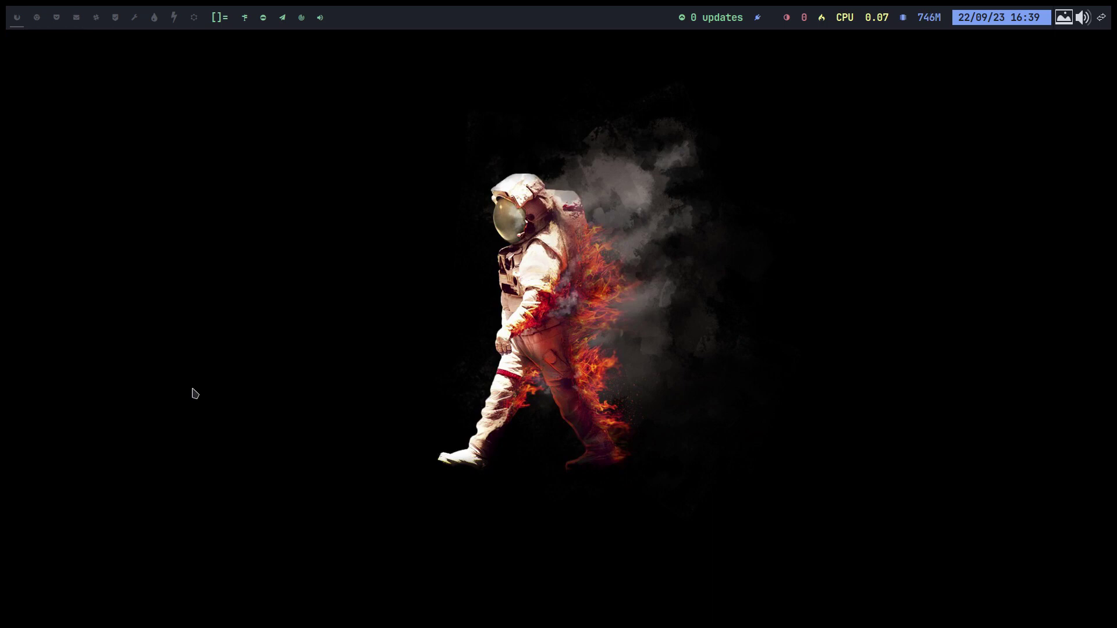
Launch an Alacritty terminal with super+Return to display the neofetch EndeavourOS dwm summary.
key("super+Return")
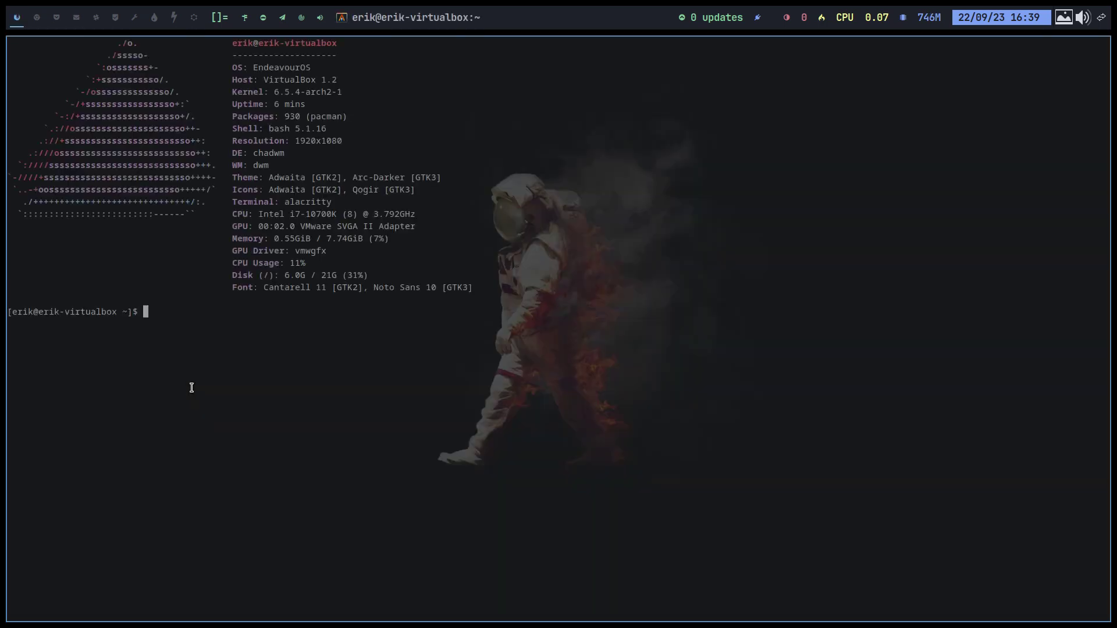